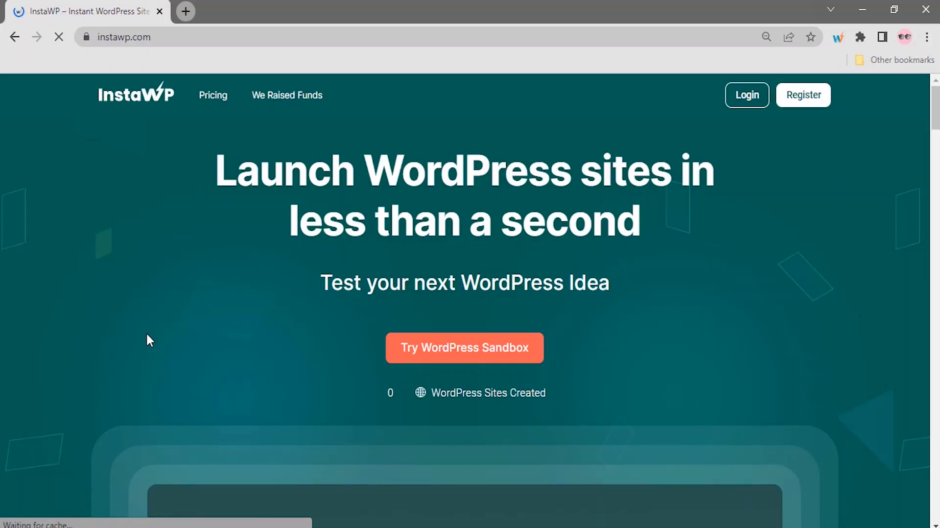
Step: Start a new WordPress sandbox site from scratch with WordPress version 6.0 and PHP version 8.0
left_click(399, 357)
left_click(474, 348)
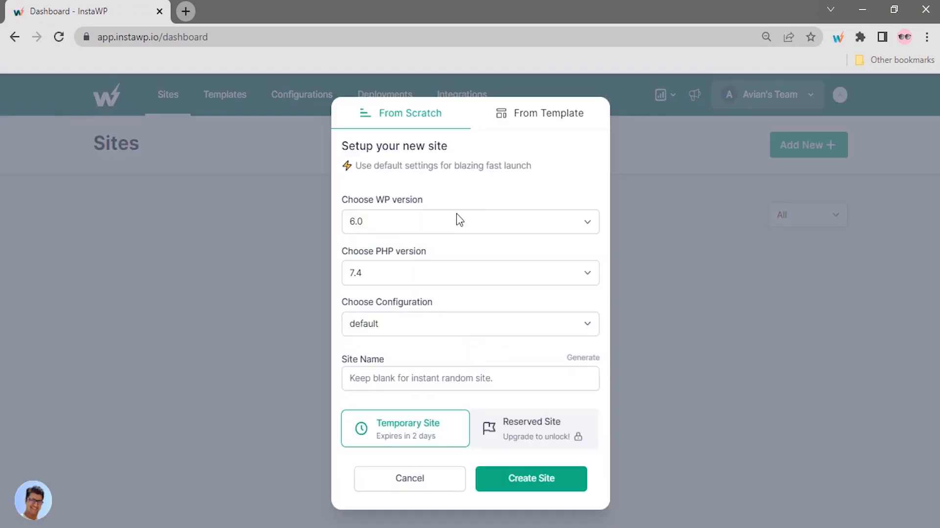
left_click(460, 220)
left_click(418, 332)
left_click(412, 272)
left_click(407, 311)
Step: Name the temporary site yoursitename, create it, and open its WordPress admin
left_click(426, 378)
type("You")
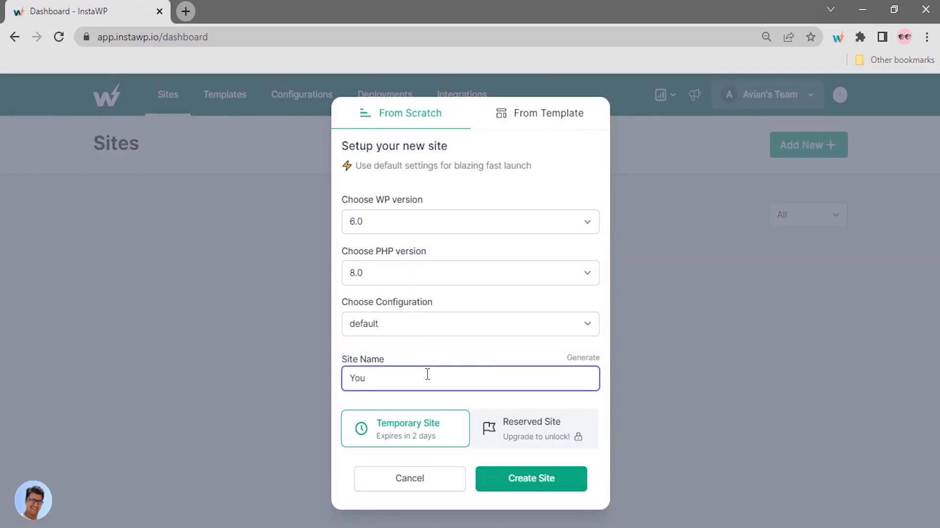
type("rsitename")
left_click(496, 486)
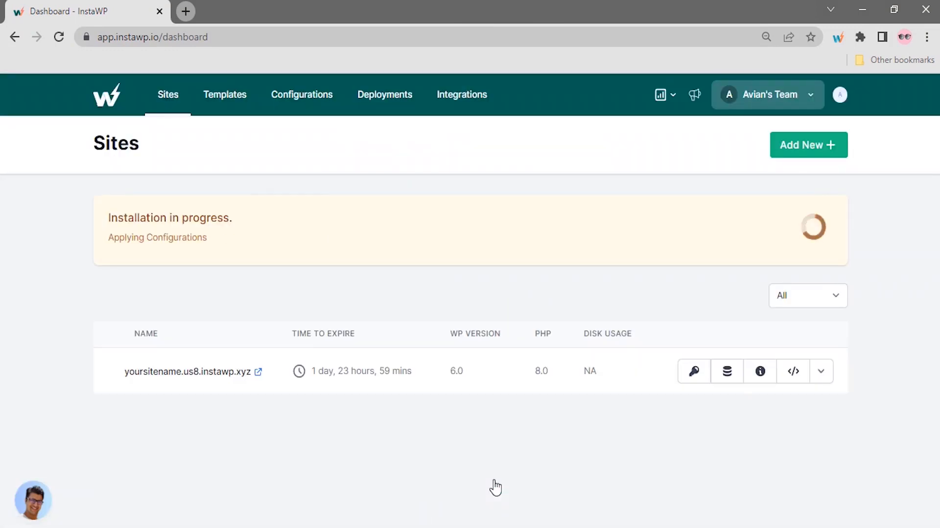
left_click(796, 237)
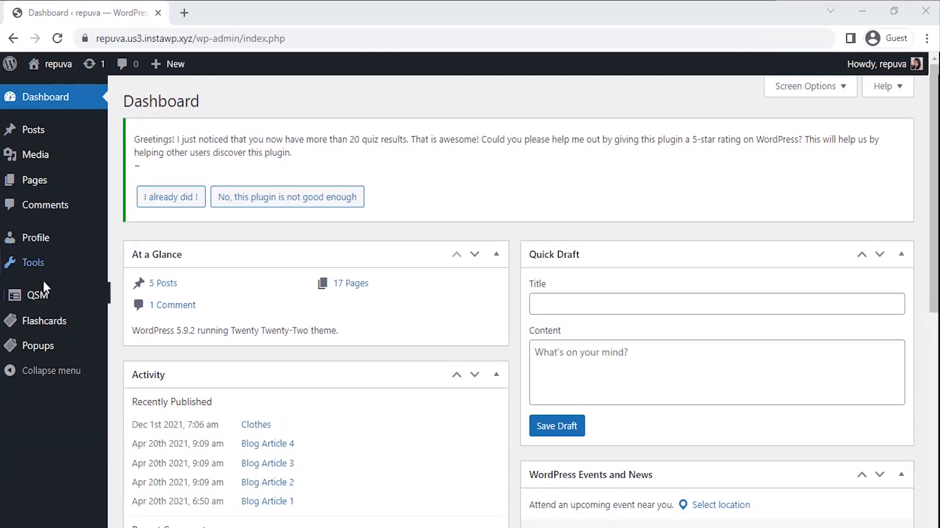
Step: Start a new quiz from QSM's Quizzes/Surveys list and continue with the Default Theme
mouse_move(43, 297)
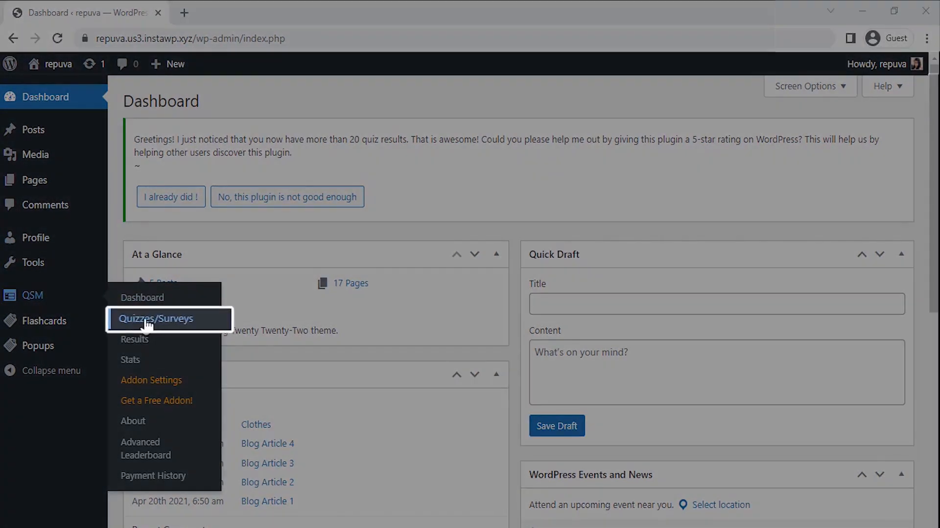
left_click(153, 324)
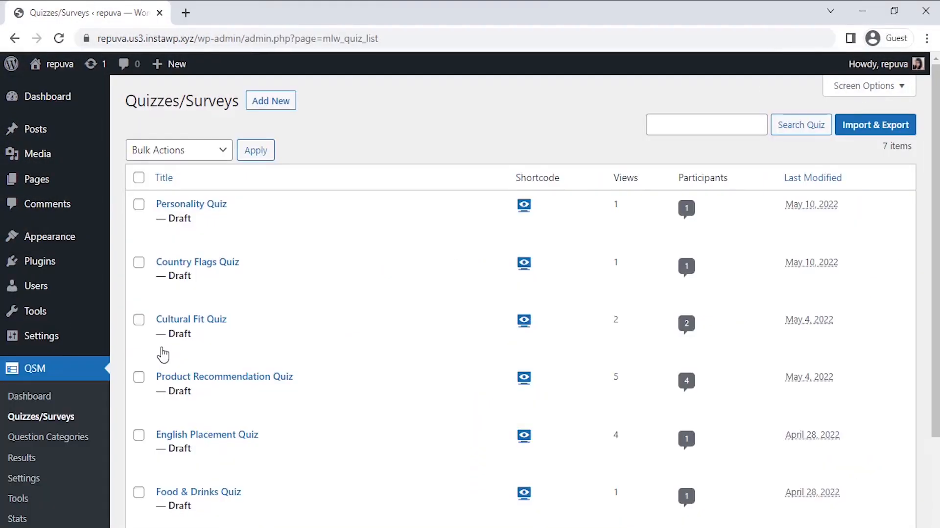
left_click(262, 111)
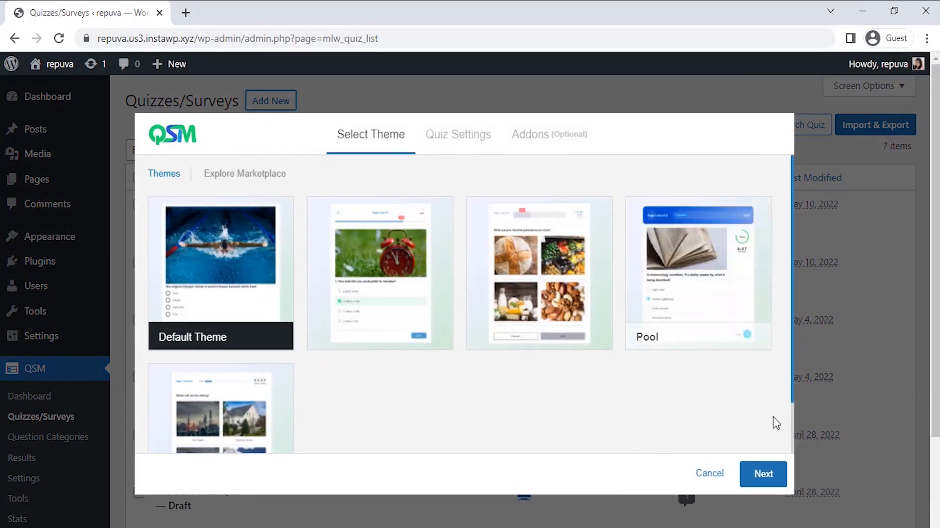
scroll(794, 429, "down", 2)
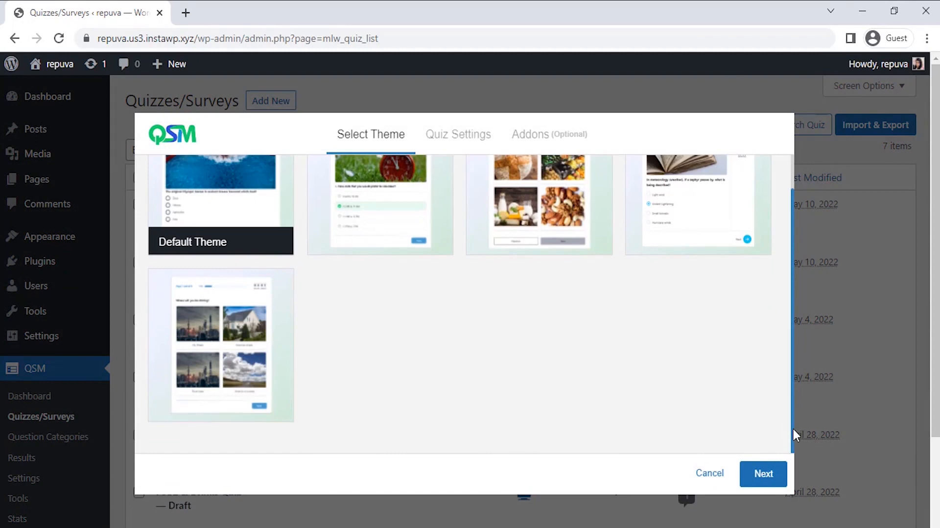
left_click(761, 472)
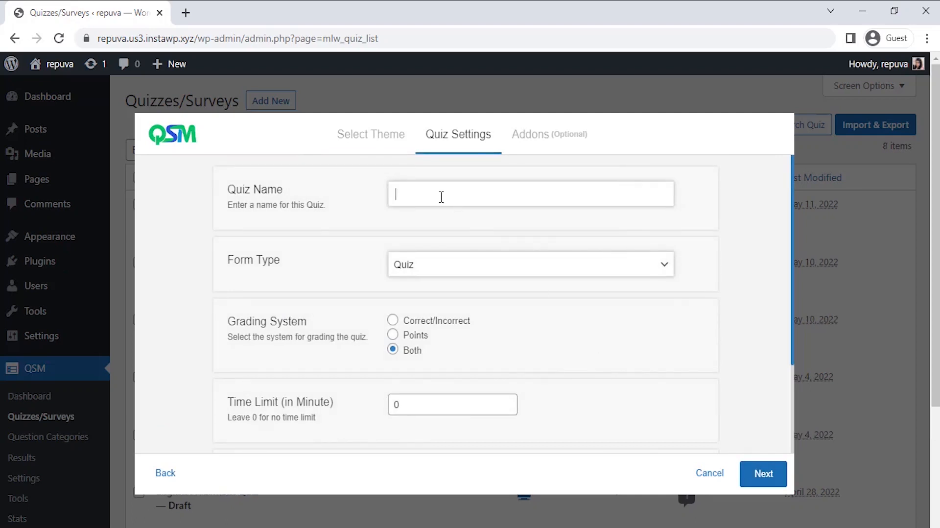
Step: Name the quiz "Am I a Vampire?" and keep Quiz as its form type
left_click(441, 197)
type("Am I a Vampire?")
left_click(471, 272)
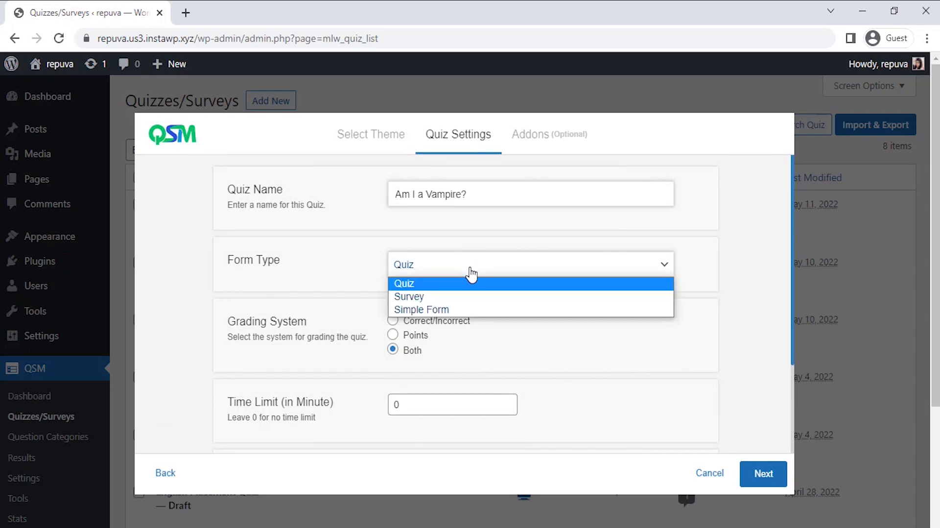
left_click(470, 269)
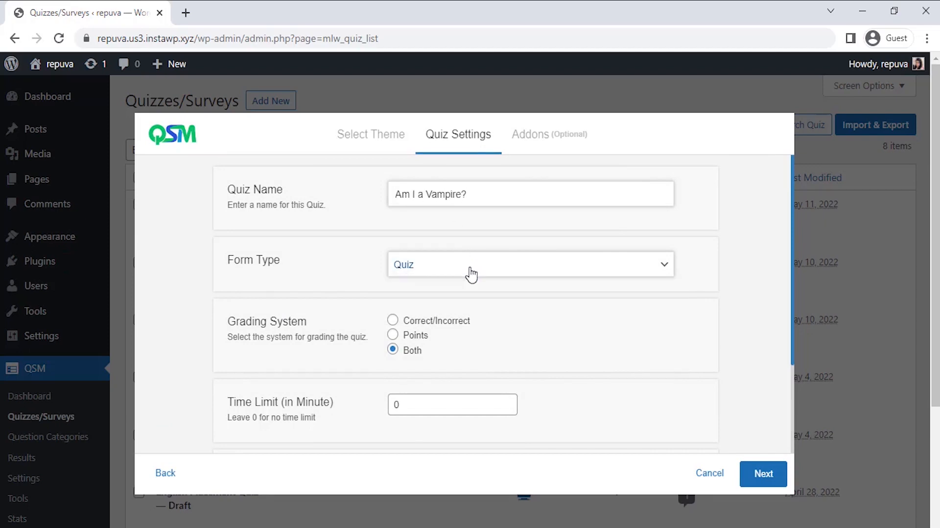
Step: Set the quiz's grading system to Points and its time limit to 3 minutes
left_click(417, 335)
left_click(507, 400)
left_click(507, 400)
left_click(507, 401)
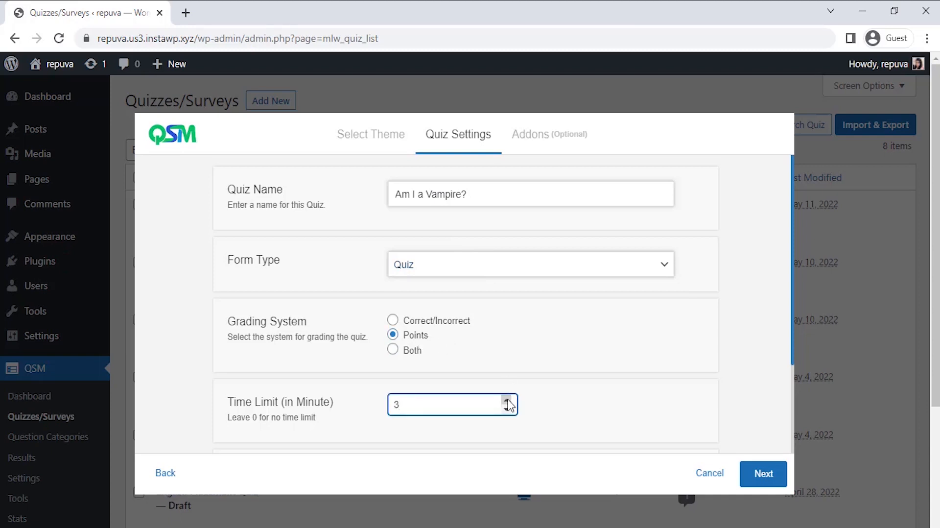
Step: Keep the remaining quiz settings at No and create the quiz without buying any add-ons
left_click(793, 437)
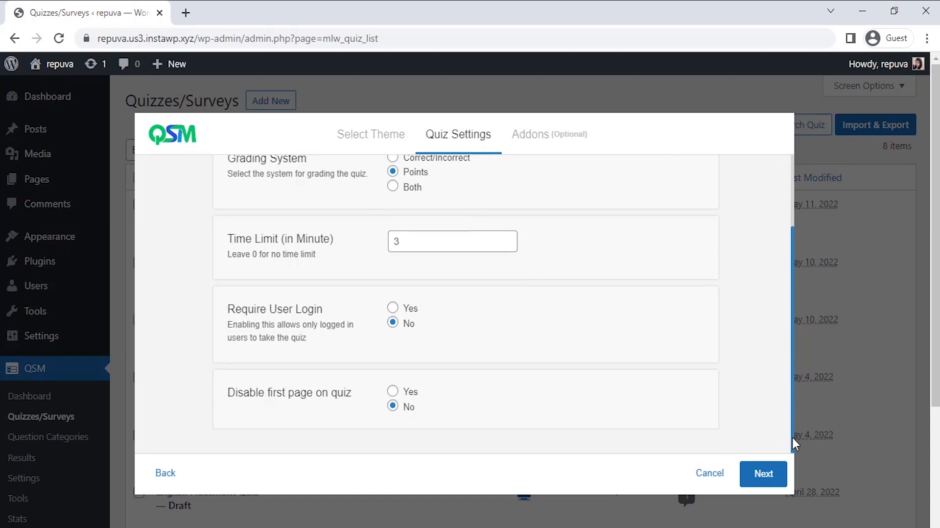
left_click(763, 474)
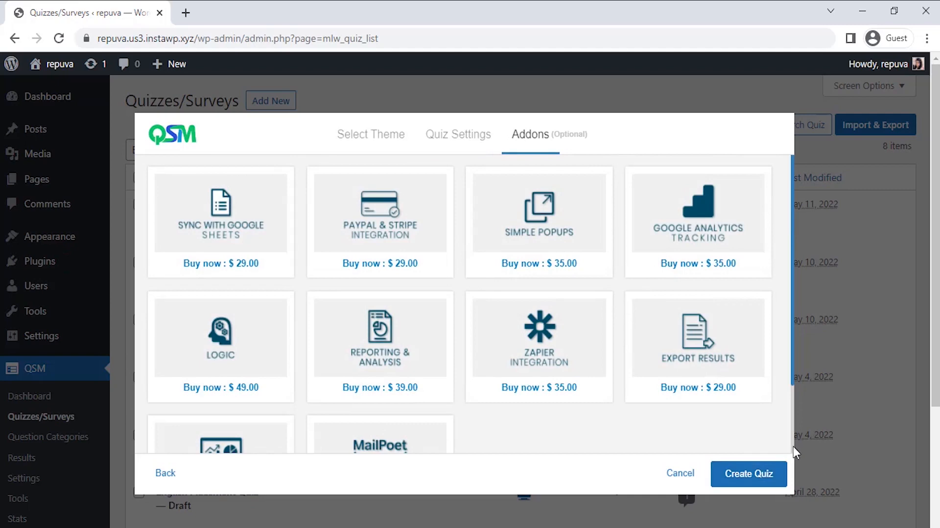
scroll(793, 445, "down", 3)
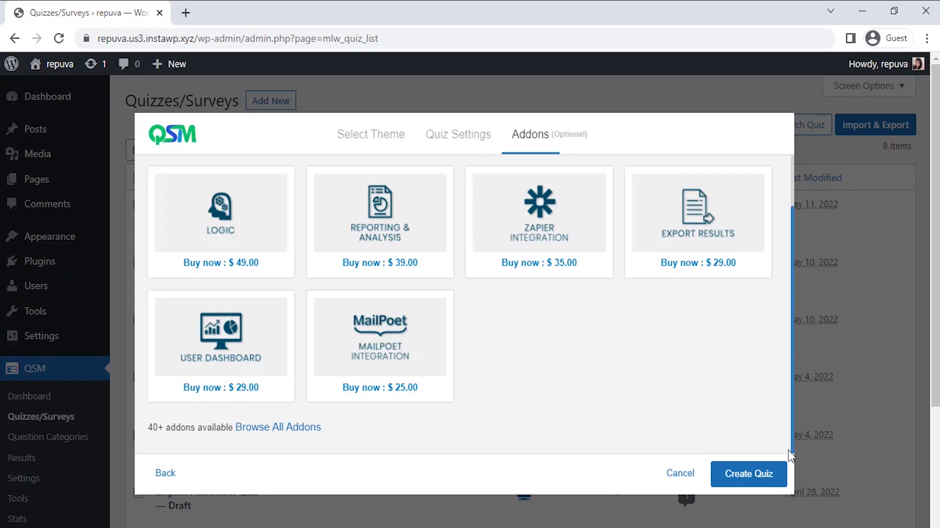
left_click(769, 472)
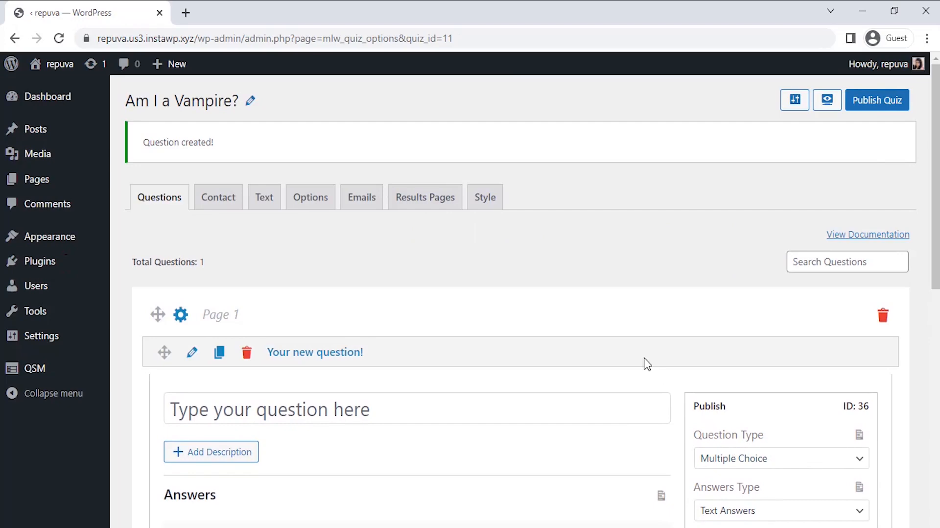
Step: Enter "Do you have lots of friends?" as the first question on page 1, keeping the Multiple Choice type
scroll(609, 322, "down", 3)
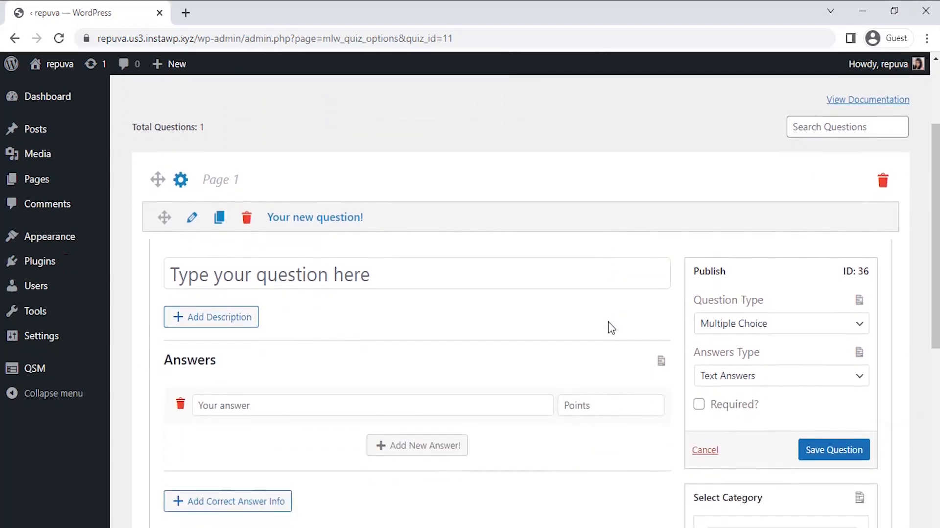
left_click(458, 236)
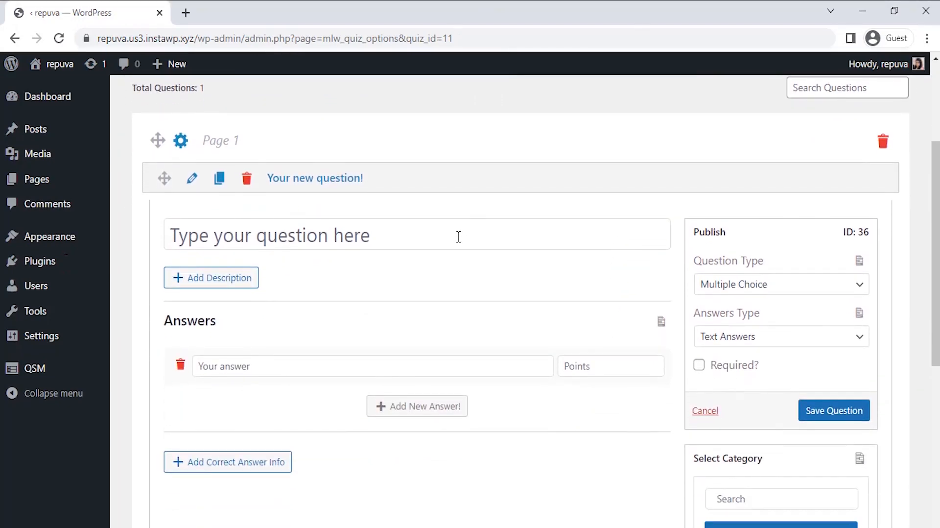
type("D")
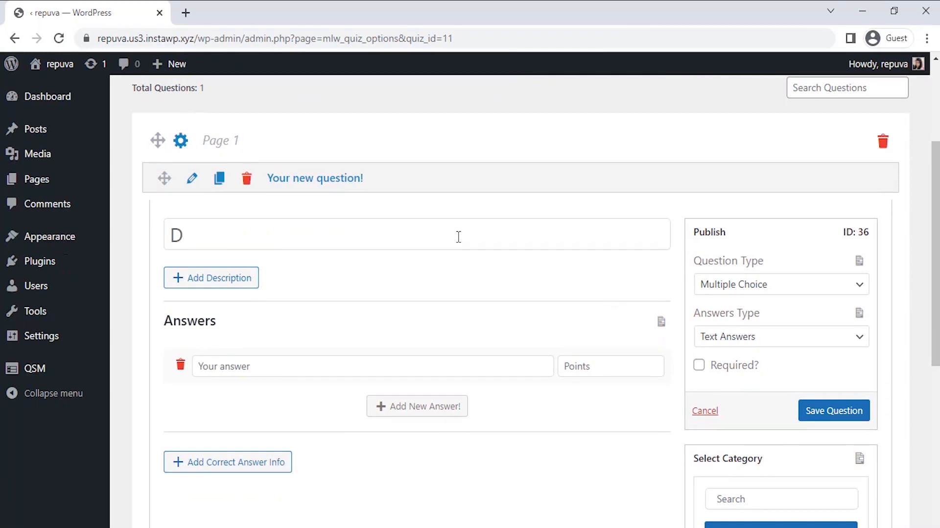
type("o you have ")
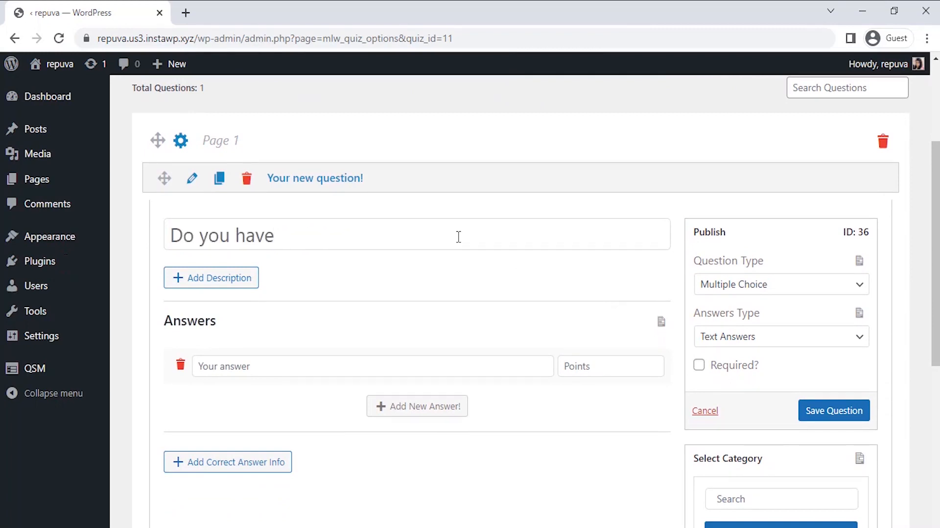
type("lots of fri")
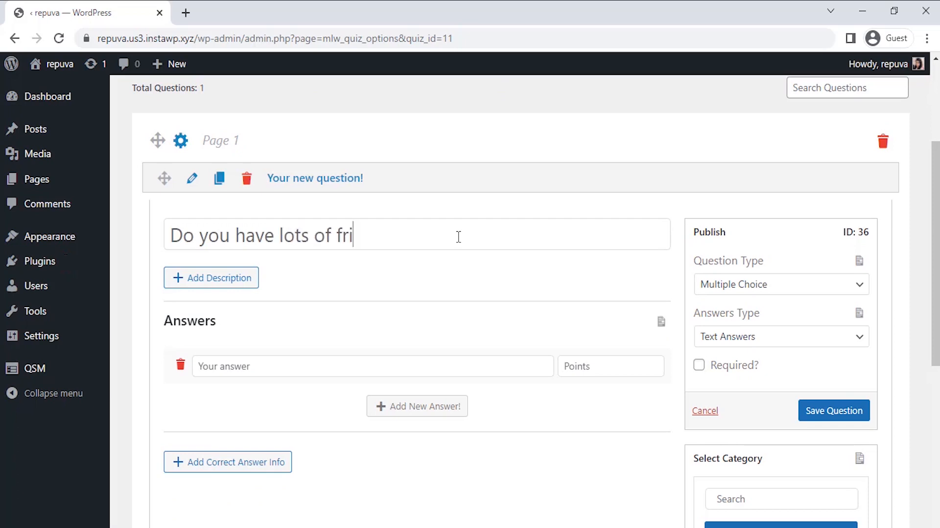
type("ends?")
left_click(718, 289)
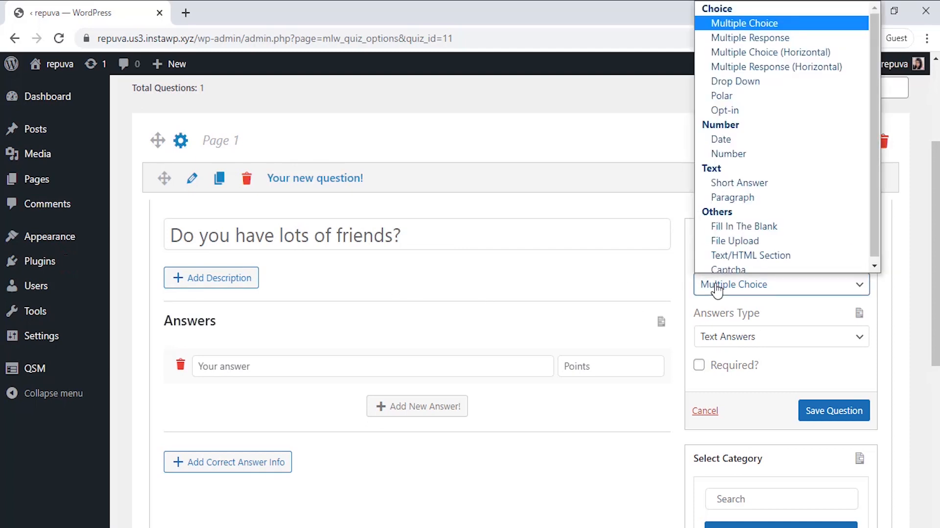
left_click(718, 291)
Step: Give the friends question three answers: "Yes", "No" and "Who need them?"
left_click(341, 366)
type("Yes")
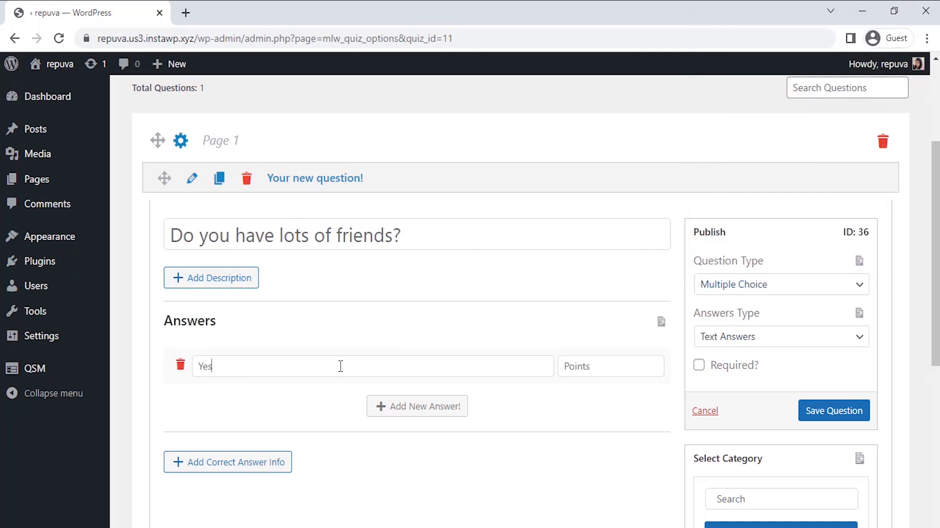
left_click(391, 406)
type("No")
left_click(385, 445)
type("Who need them?")
Step: Assign 5, 10 and 15 points to the friends question's answers, and save it as a required question
scroll(474, 293, "down", 1)
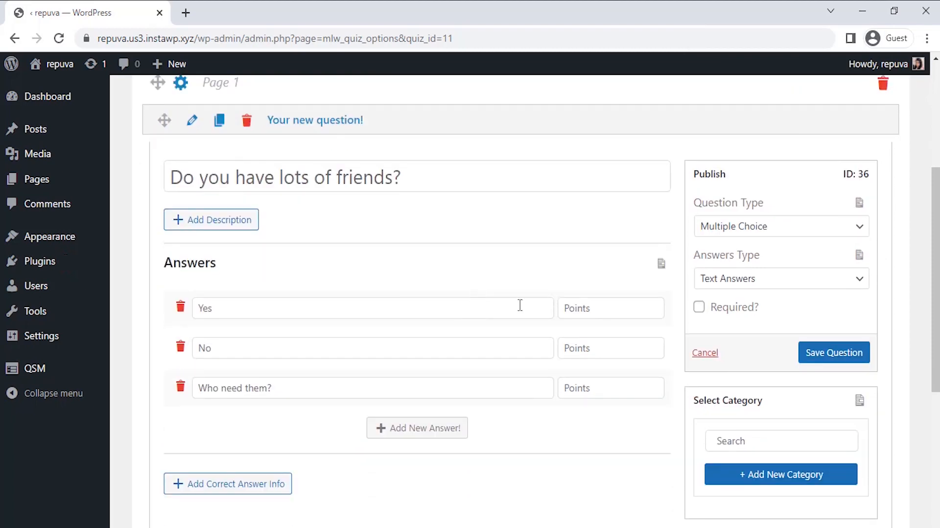
left_click(582, 309)
type("5")
left_click(582, 348)
type("1015")
left_click(725, 318)
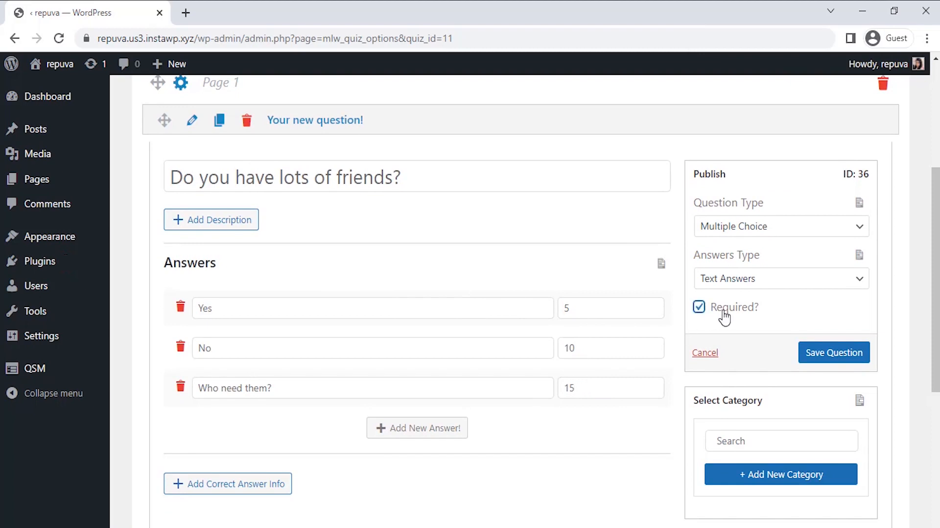
left_click(816, 352)
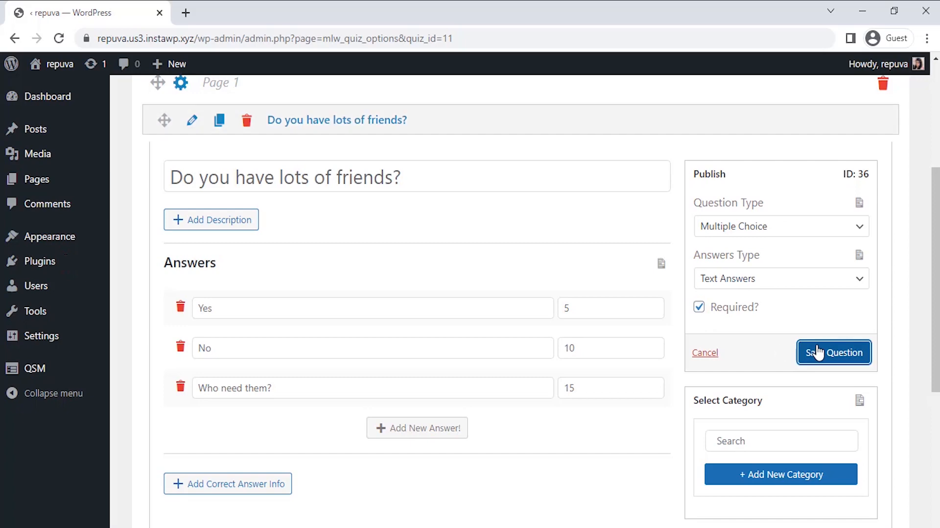
Step: Add page 2 with a new Multiple Choice question reading "Do you like the sun?"
scroll(563, 368, "down", 6)
left_click(506, 491)
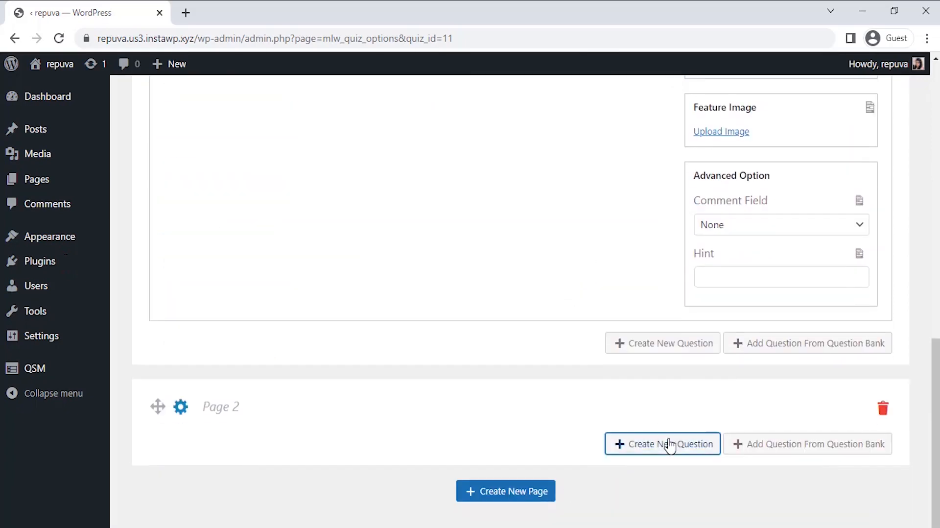
left_click(669, 445)
left_click(426, 274)
type("Do you")
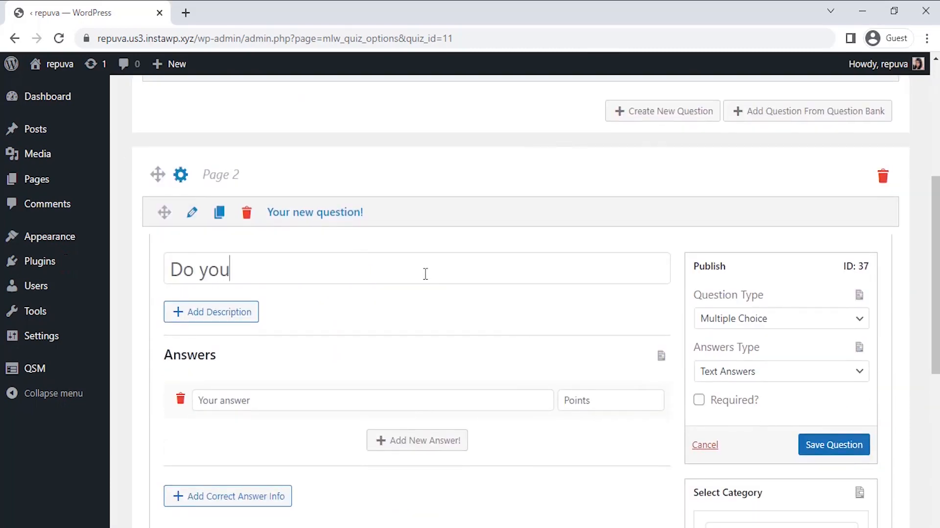
type(" like the sun?")
left_click(700, 324)
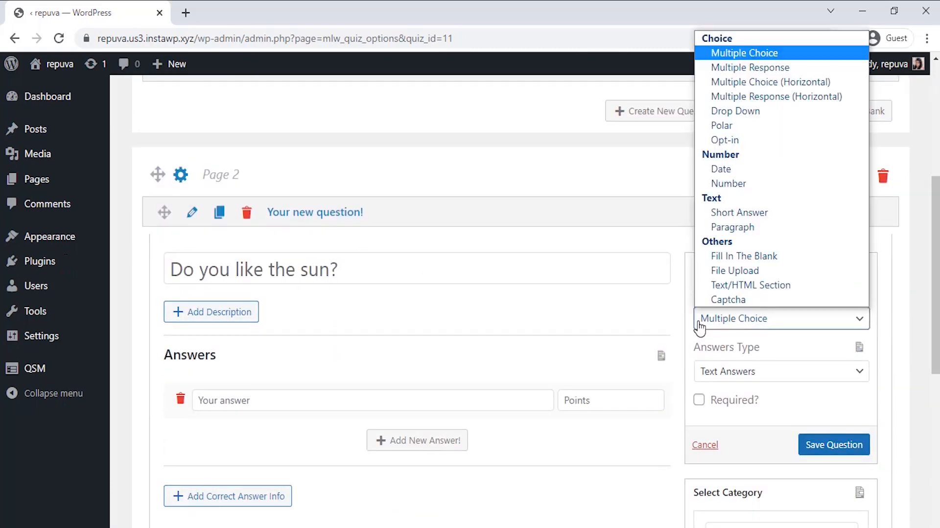
Step: Give the sun question three answers: "Yes... its nice and warm", "No way!!!" and "Alot"
left_click(411, 401)
type("Yes... its nice ")
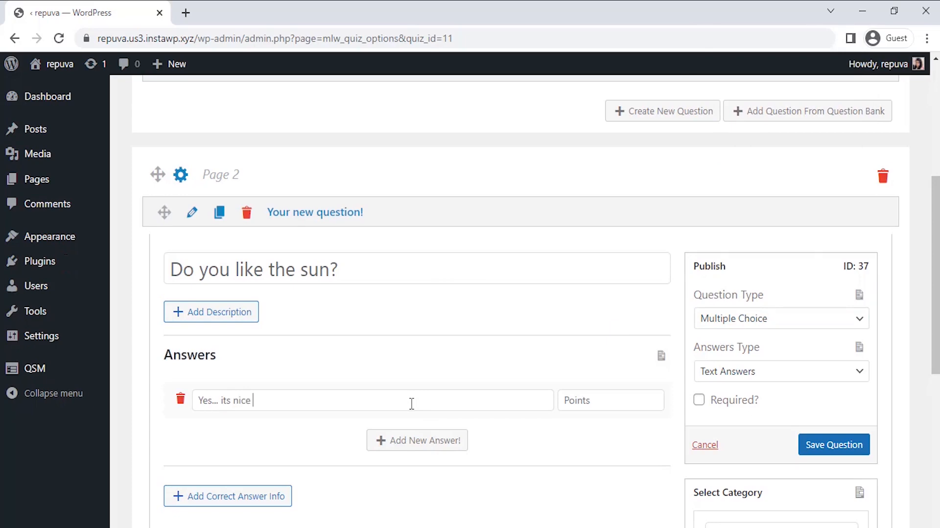
type("and warm")
left_click(390, 439)
type("No way!!!")
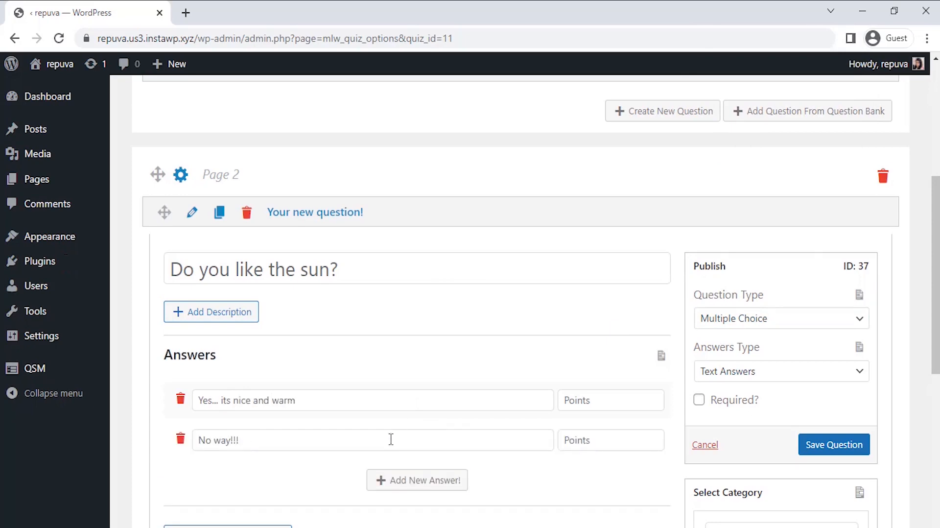
left_click(398, 481)
type("Alot")
Step: Assign 5, 10 and 5 points to the sun question's answers, and save it as a required question
scroll(469, 346, "down", 2)
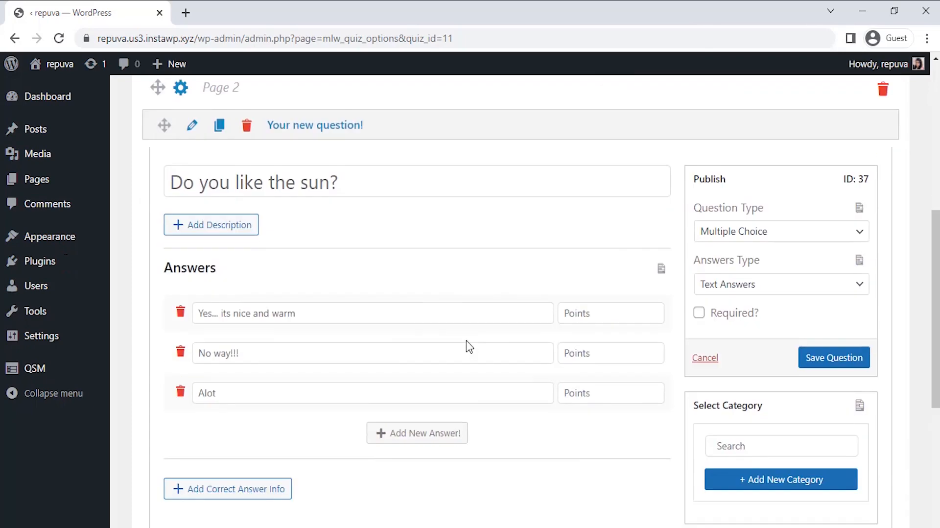
left_click(578, 313)
type("5")
left_click(583, 353)
type("10")
left_click(580, 392)
type("5")
left_click(698, 313)
left_click(831, 358)
Step: Add page 3 with the question "Would you drink blood without throwing it out?" and upload desktop images, including day-night1, for its description
scroll(531, 490, "down", 9)
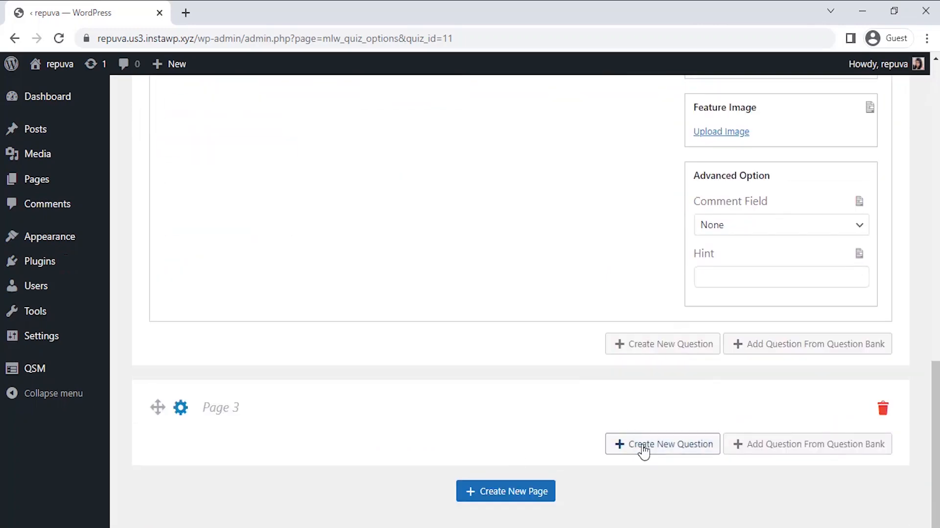
left_click(643, 446)
type("Would you drink blood without throwing it out?")
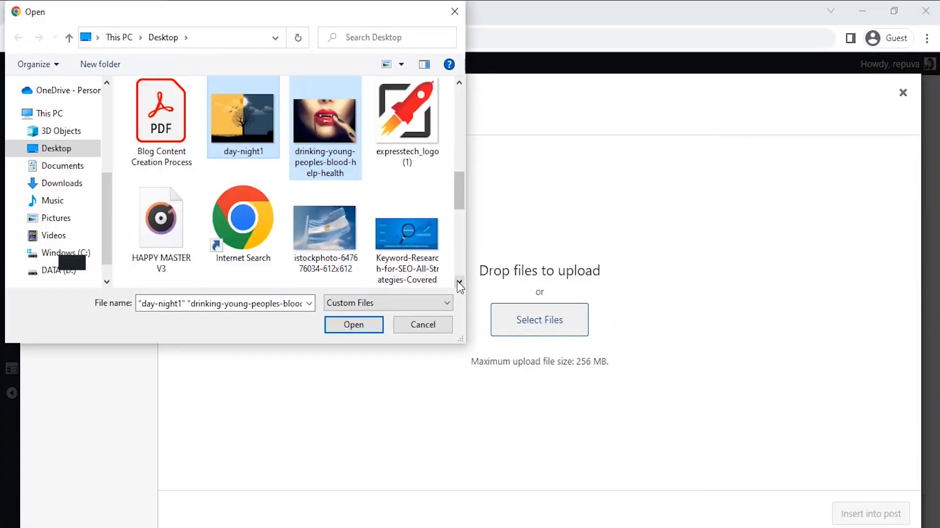
left_click(352, 325)
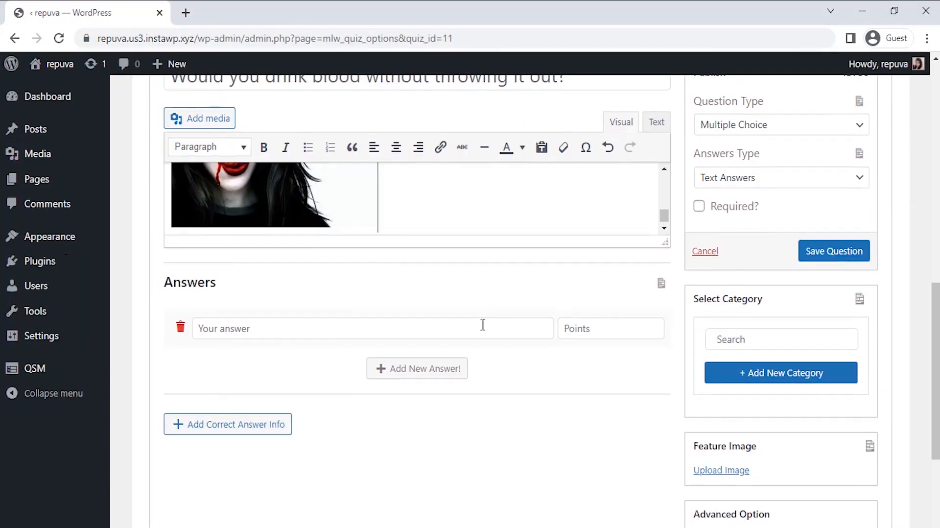
Step: Give the blood question two answers: "Yeah!! What is the big deal?" and "Whatttt... NO"
left_click(377, 325)
type("Yeah!! What is the big deal?")
left_click(381, 367)
left_click(380, 367)
type("Whatttt... NO")
Step: Add page 4 with a new question reading "What's your favorite time of day?"
scroll(381, 367, "down", 5)
left_click(497, 435)
left_click(649, 455)
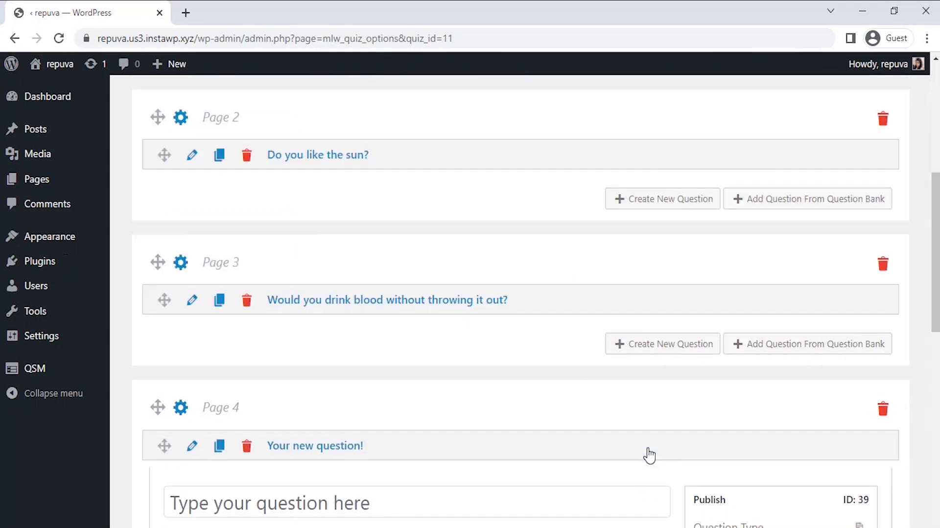
scroll(735, 392, "down", 5)
left_click(397, 271)
type("What's your ")
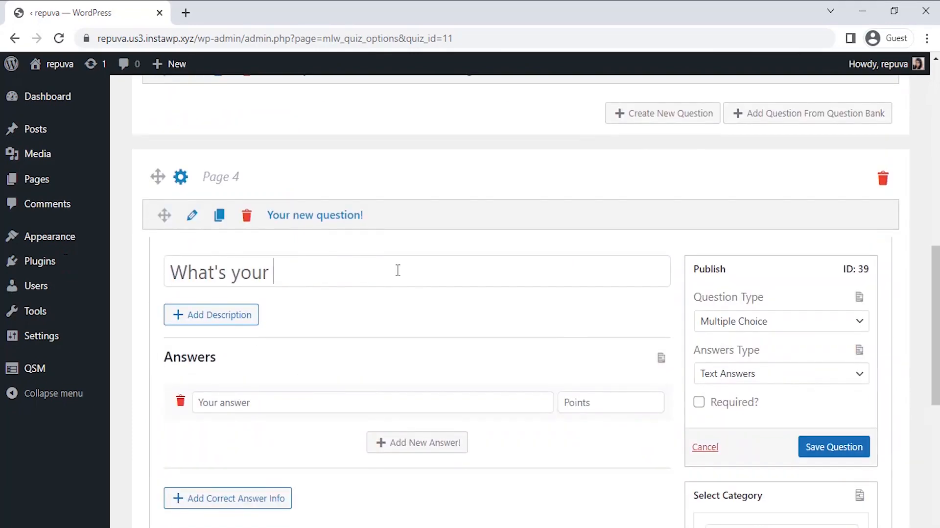
type("favorite time of day?")
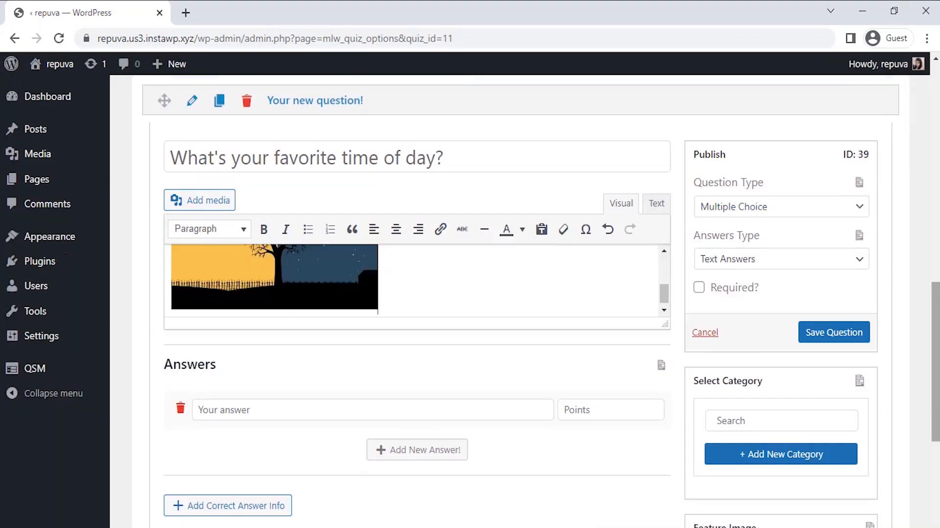
Step: Give the time-of-day question the answers "Morning" worth 5 points and "Night" worth 10 points, and save it
left_click(428, 410)
type("Mornign")
left_click(417, 449)
type("Night")
left_click(583, 409)
type("5")
left_click(583, 450)
type("10")
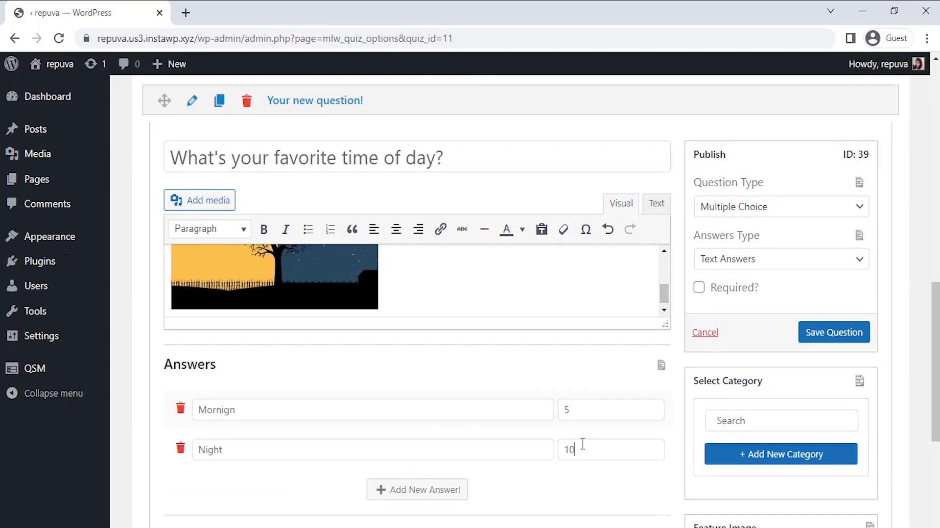
left_click(820, 333)
scroll(821, 333, "up", 8)
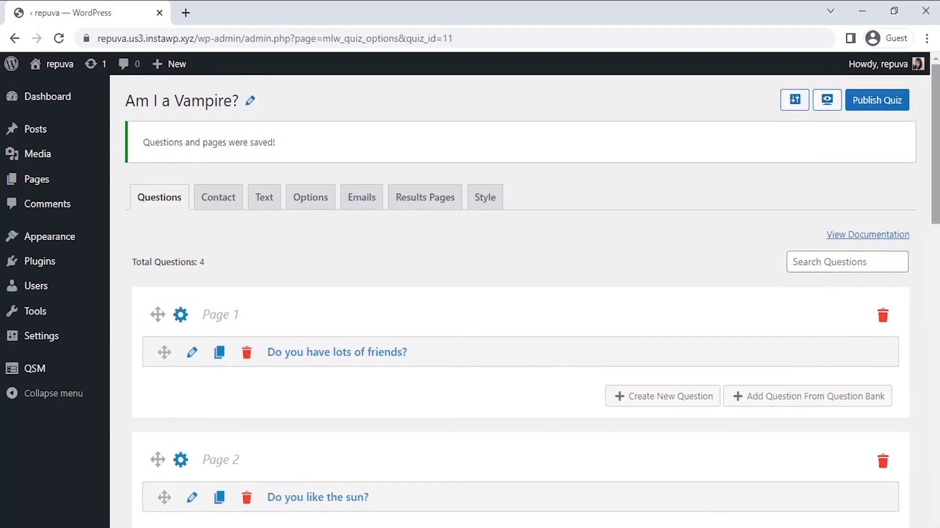
Step: Set up a required Small Open Answer contact field labelled "Name" and used for Name, and save the contact fields
left_click(222, 201)
left_click(187, 237)
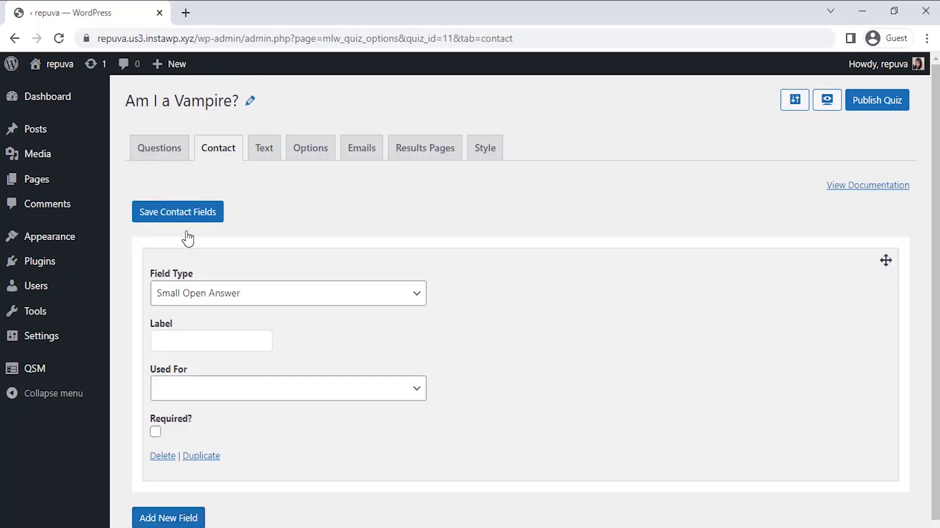
scroll(315, 269, "down", 1)
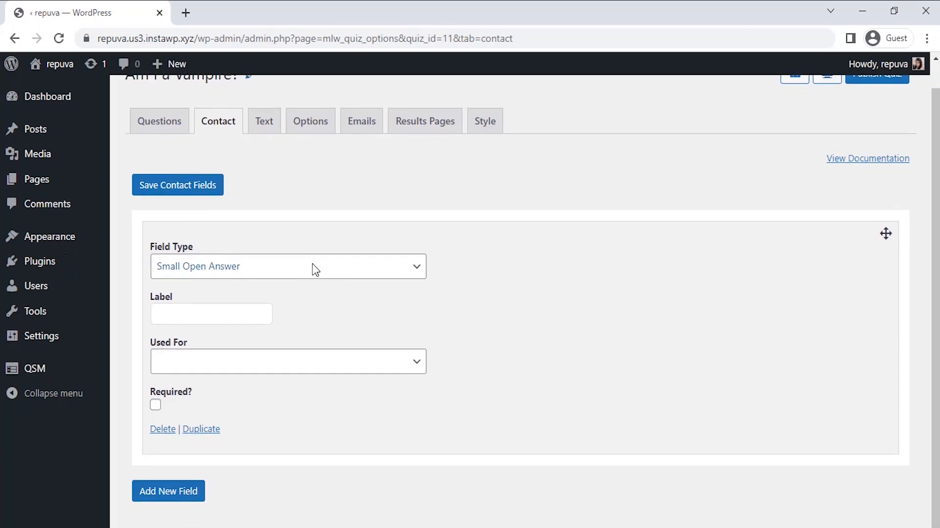
left_click(331, 271)
left_click(331, 303)
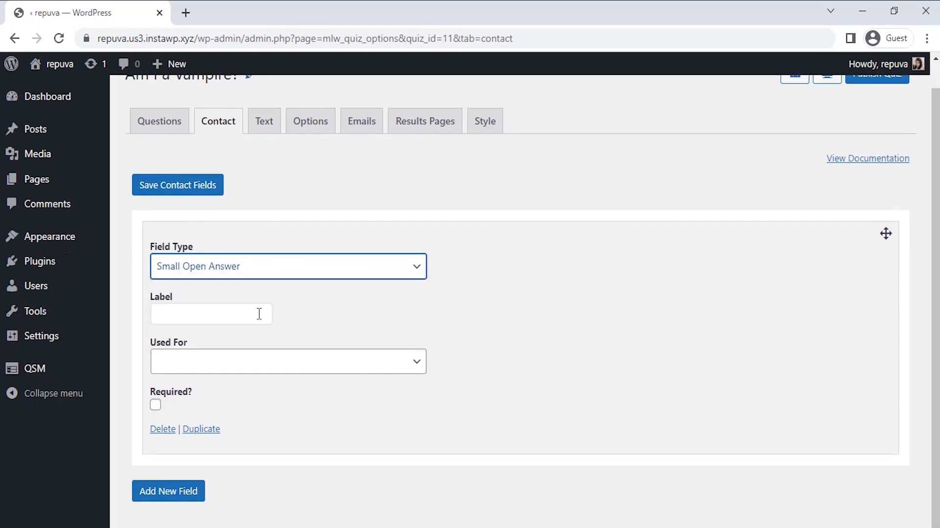
left_click(259, 313)
type("Name")
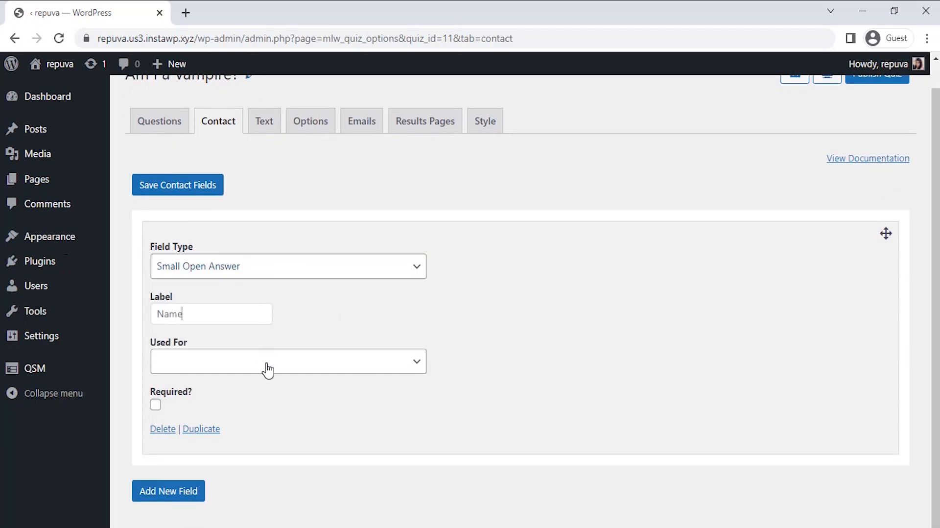
left_click(267, 365)
left_click(266, 401)
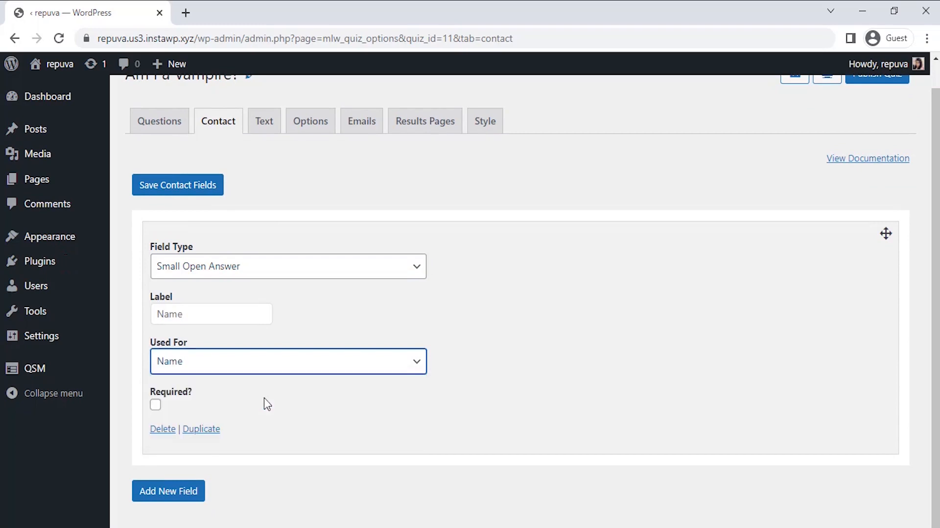
left_click(155, 406)
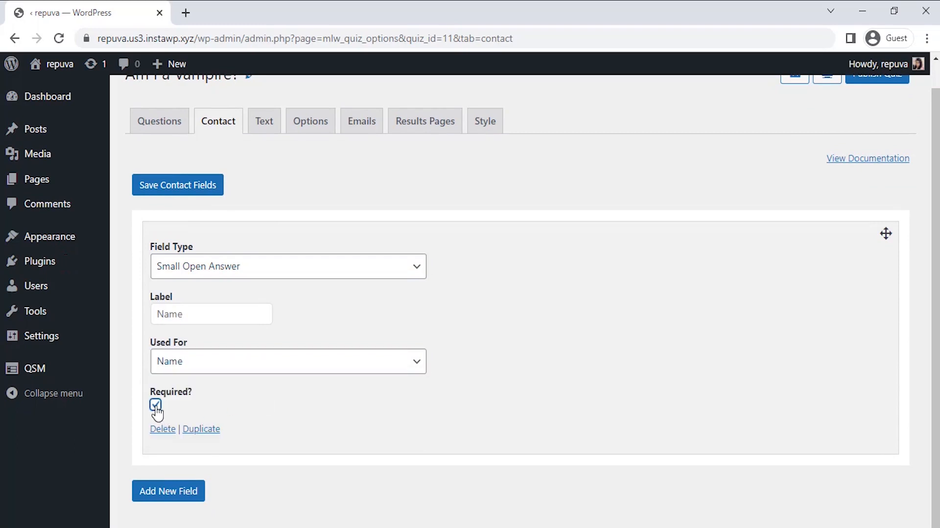
left_click(186, 186)
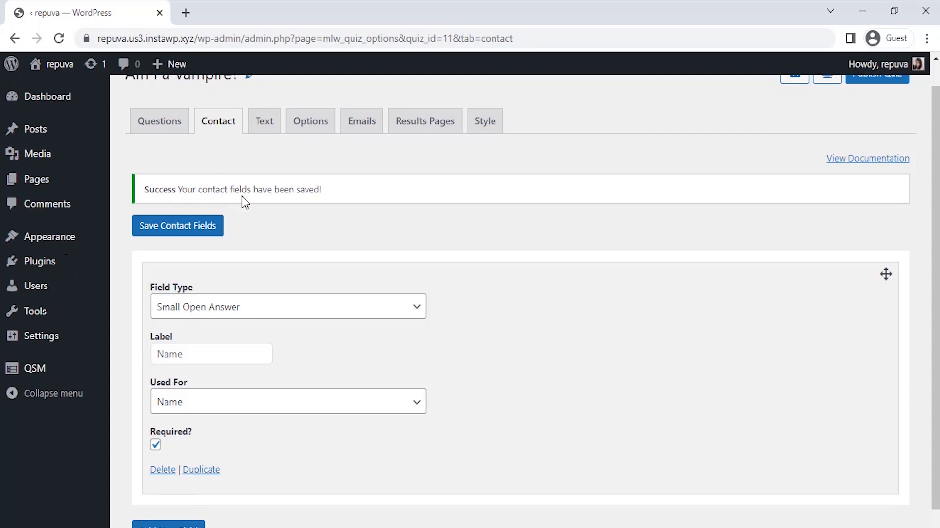
Step: Add a condition to the first results page so it shows when the quiz's total points earned is greater than 30
left_click(432, 138)
scroll(488, 209, "down", 1)
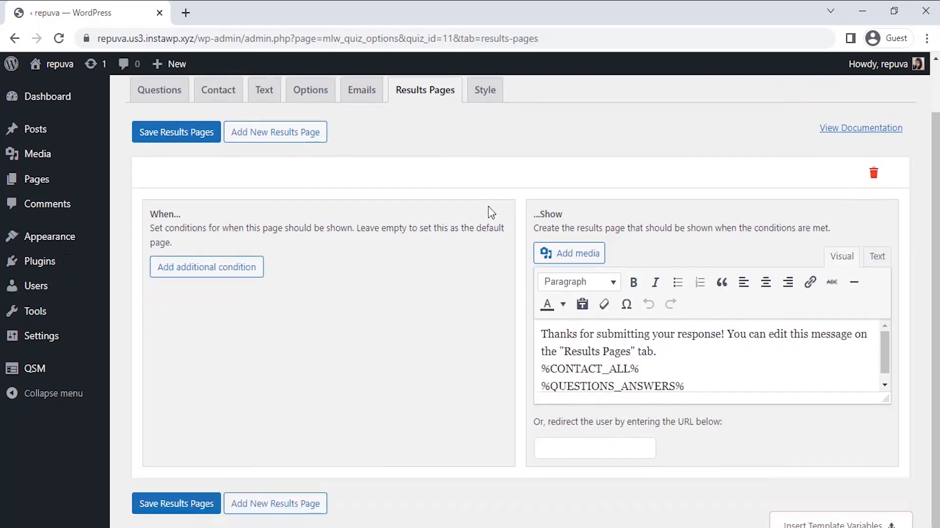
left_click(208, 267)
left_click(240, 270)
left_click(288, 287)
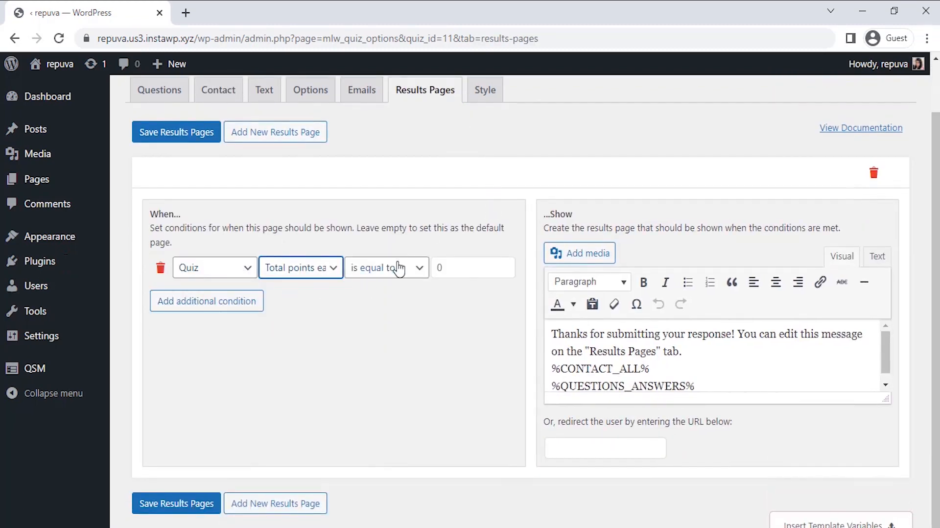
left_click(399, 268)
left_click(400, 329)
left_click(451, 271)
key("BackSpace")
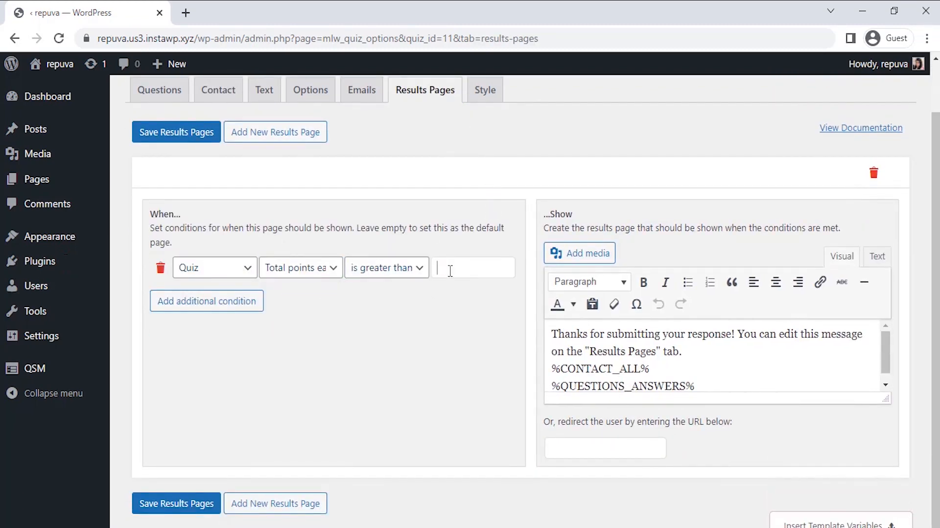
Step: Replace the first results page's default message with "You got : A true VAMPIRE!!!!!" and insert the vampire woman image below it
key("ctrl+a")
key("BackSpace")
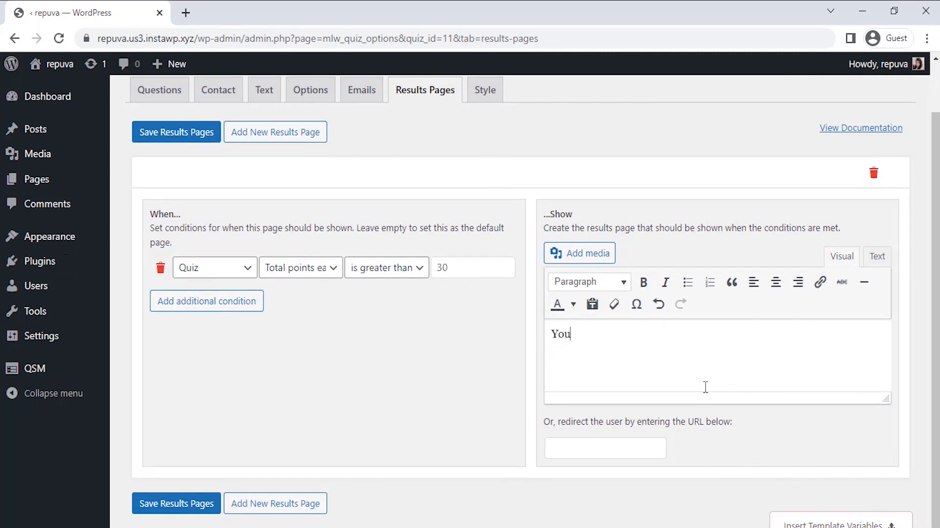
type("You got : A true VAMPIRE!!!!!")
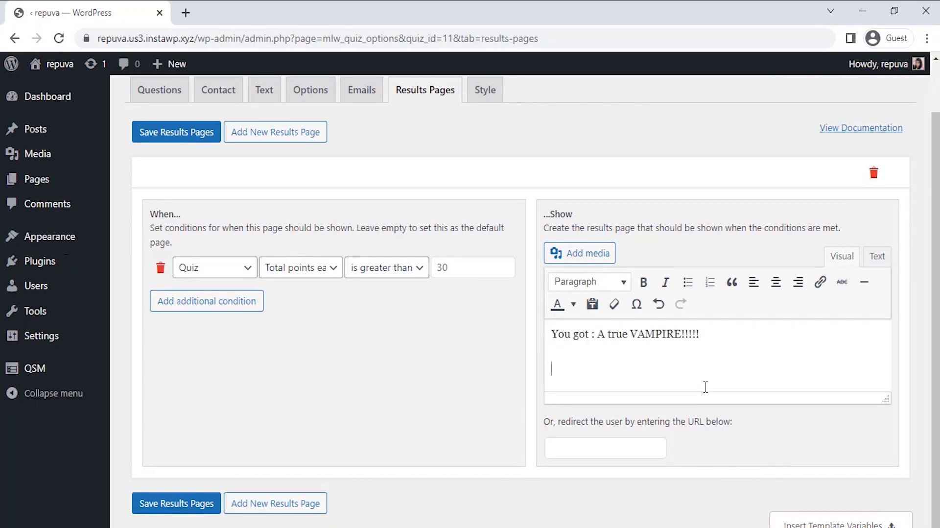
left_click(580, 253)
left_click(228, 255)
left_click(853, 516)
Step: Below the image, write "You are a true vampire with many abilities such as flying, super speed, super strength and immortality."
key("Return")
type("You are a ")
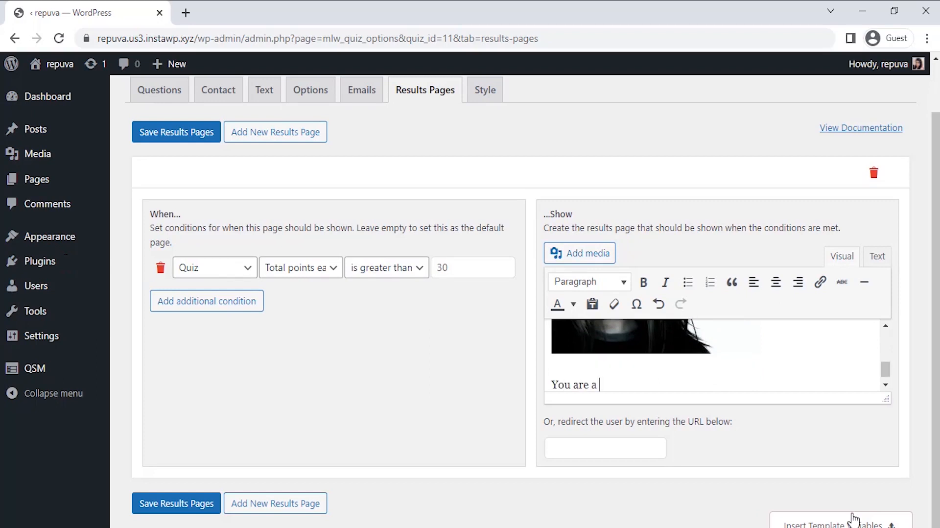
type("true vampire with many abilities such as flyi")
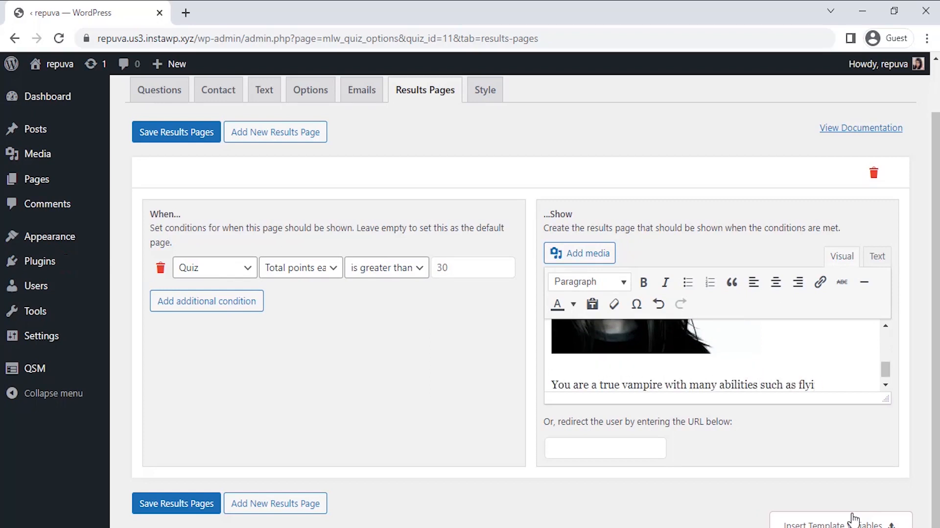
type("ng, super speed,")
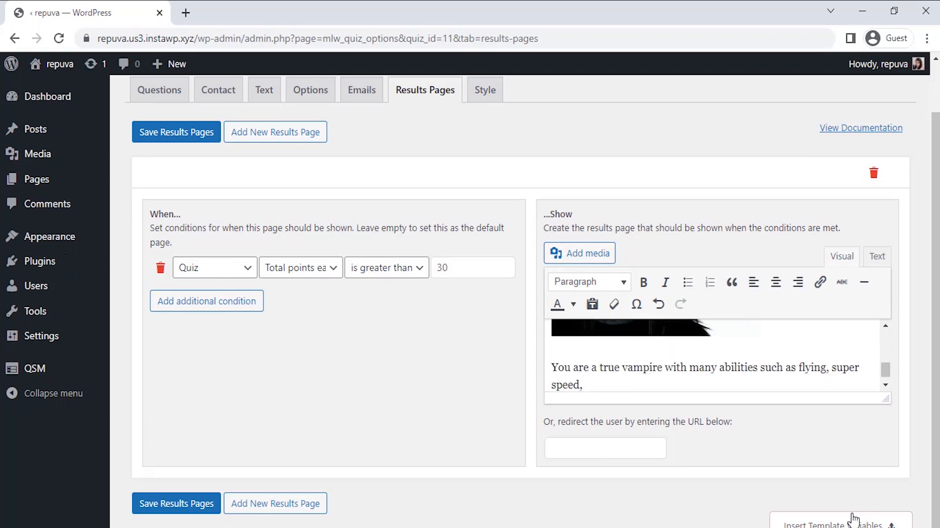
type(" super strength and immor")
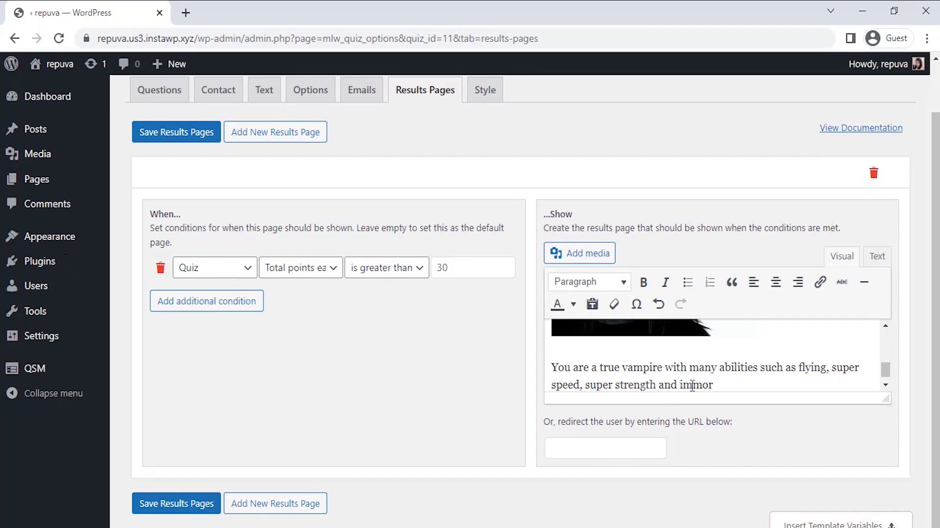
type("taibility")
left_click(742, 384)
key("BackSpace")
key("BackSpace")
key("BackSpace")
key("BackSpace")
key("BackSpace")
key("BackSpace")
key("BackSpace")
type("lity.")
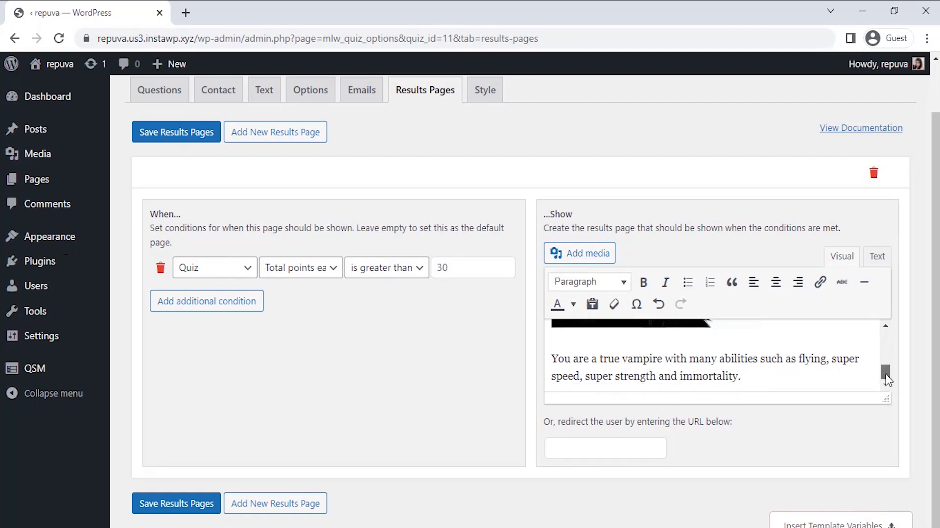
Step: Make "A true VAMPIRE!!!!!" bold and red in the first result message
scroll(883, 368, "up", 5)
left_click_drag(601, 335, 701, 335)
Step: Add a second results page for total points less than 30, replacing its default message with "You got: Not a Vampire!!!"
scroll(703, 351, "down", 5)
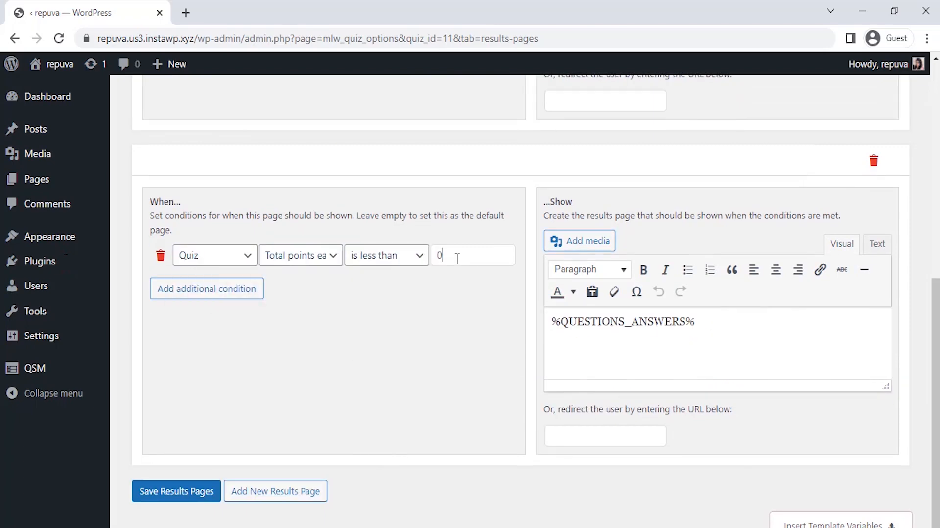
left_click(692, 330)
key("ctrl+a")
key("Delete")
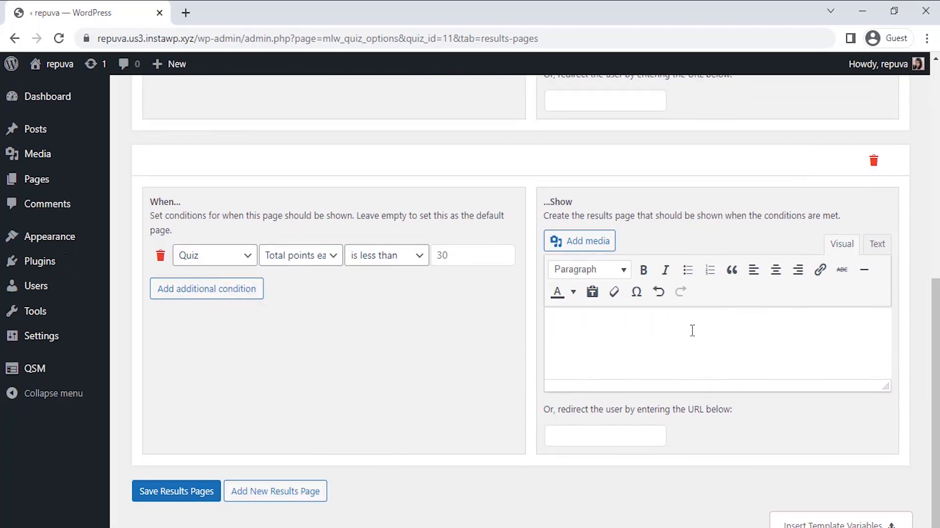
type("You got:  Not a Vampire")
Step: Below that headline, write "Sadly, you are not a vampire, you are just a human being who doesn't have the guts to be one."
type("Sadly, you")
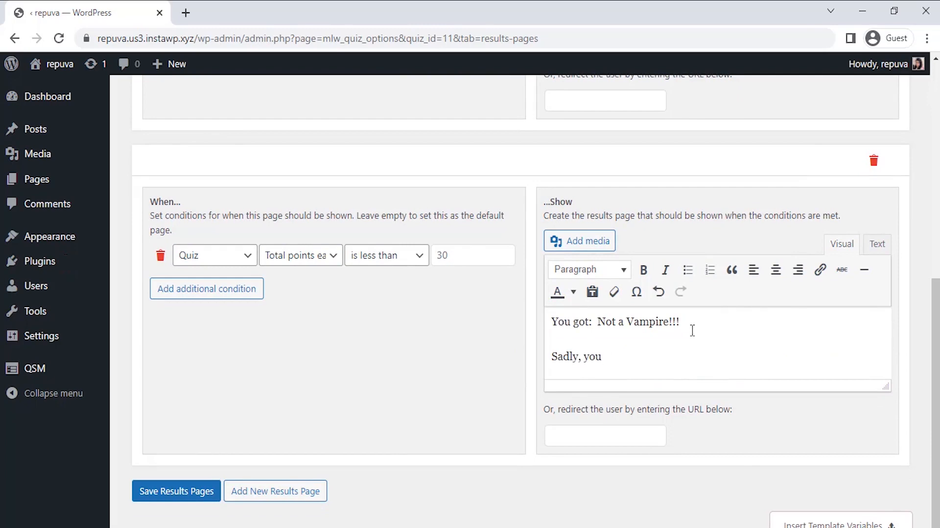
type(" are not a vampire, you are just a human being who doesn't have")
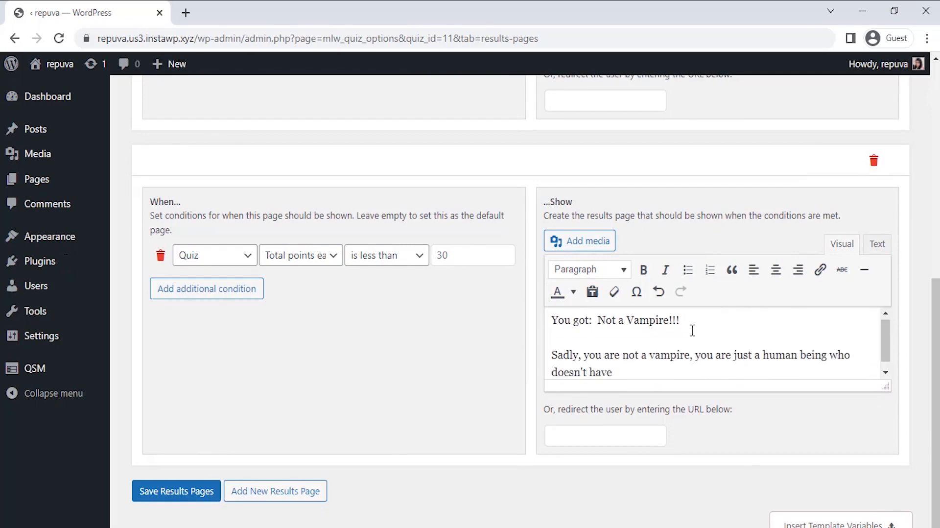
type(" the guts to be one.")
Step: Format "Not a Vampire!!!" in the second result message for emphasis, and save the results pages
left_click_drag(681, 320, 596, 320)
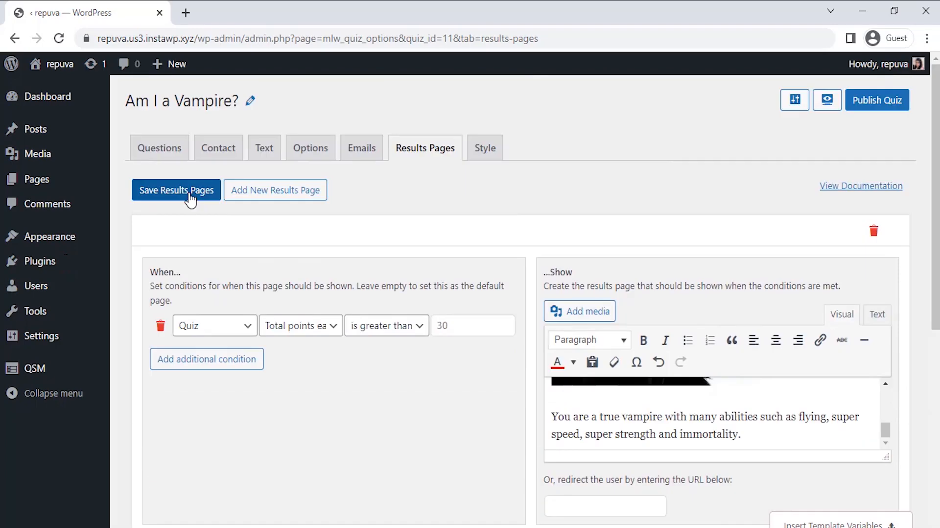
left_click(190, 200)
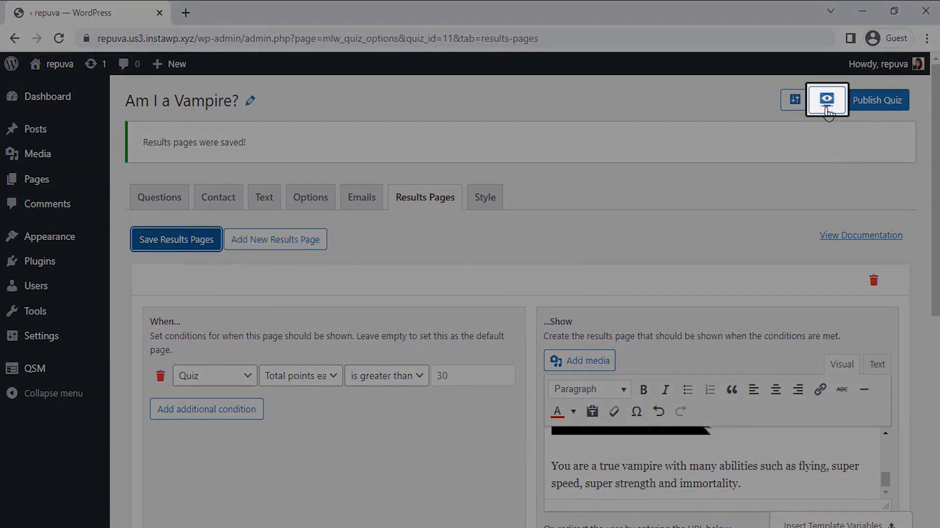
Step: Preview the quiz, proceed past the name field and answer the first question, about having lots of friends
left_click(826, 99)
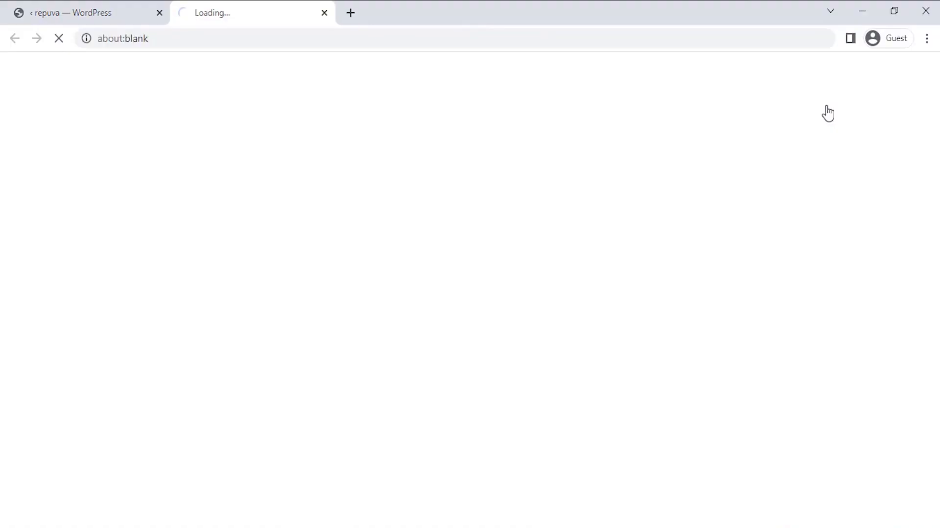
scroll(629, 234, "down", 3)
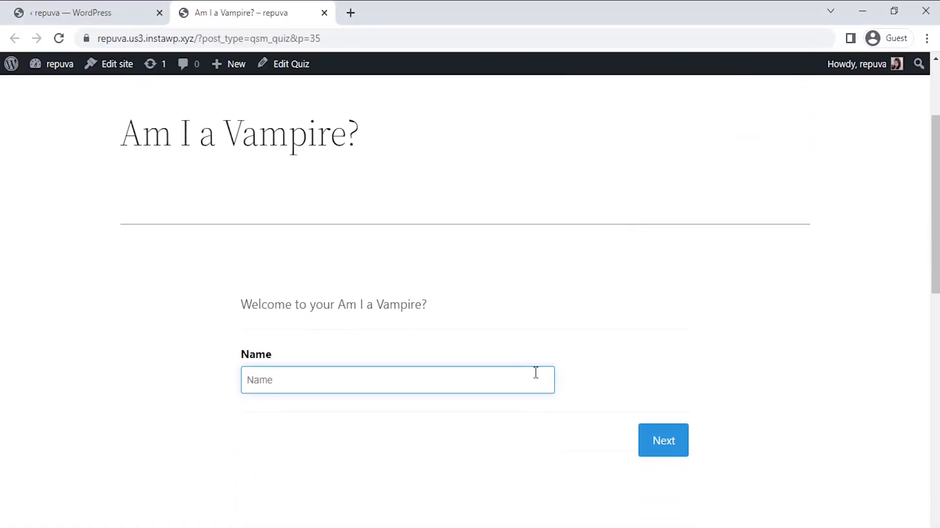
left_click(663, 440)
left_click(249, 230)
left_click(665, 311)
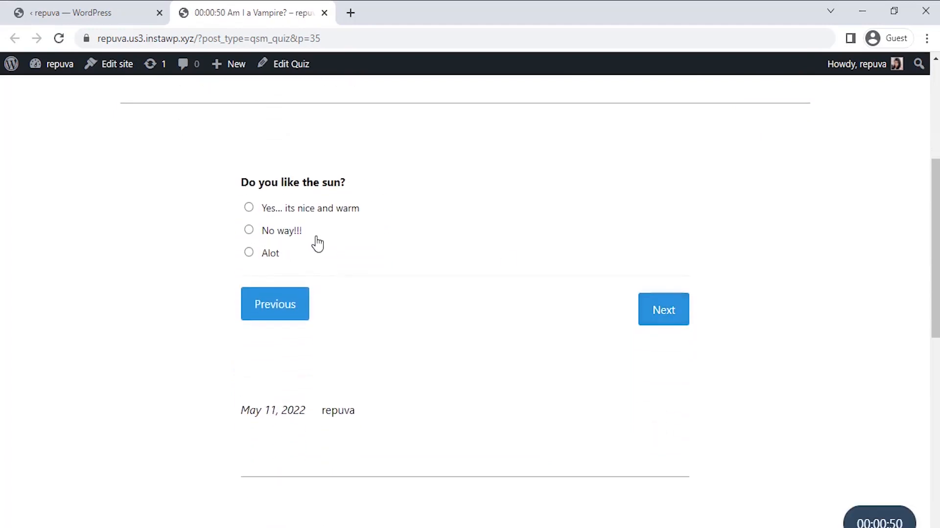
Step: Answer "No way!!!", "Yeah!! What is the big deal?" and "Night" in the preview, then submit the quiz and view its result page
left_click(249, 230)
left_click(645, 317)
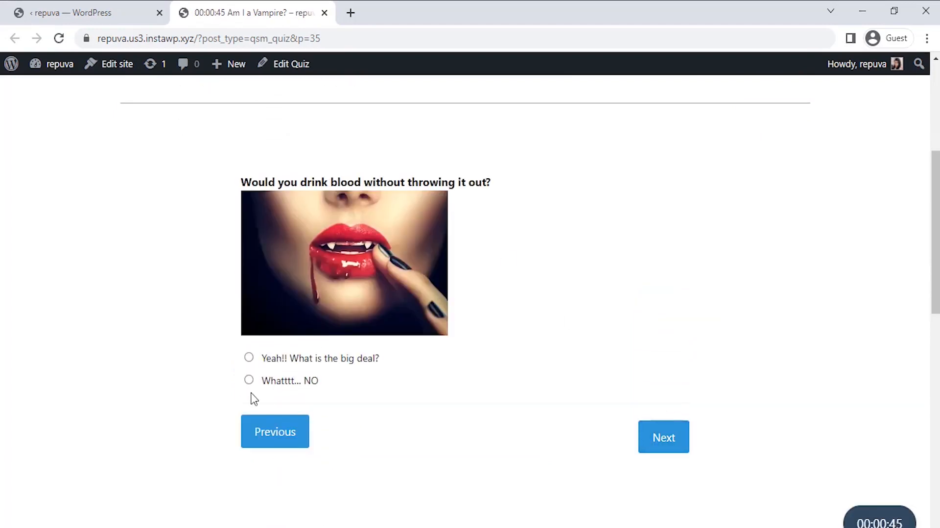
left_click(249, 357)
left_click(670, 447)
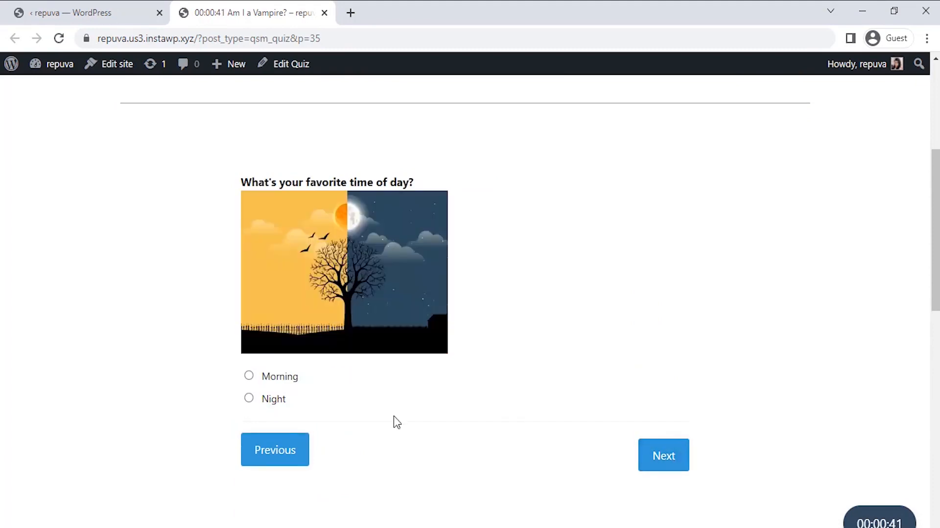
left_click(247, 397)
left_click(662, 457)
left_click(660, 312)
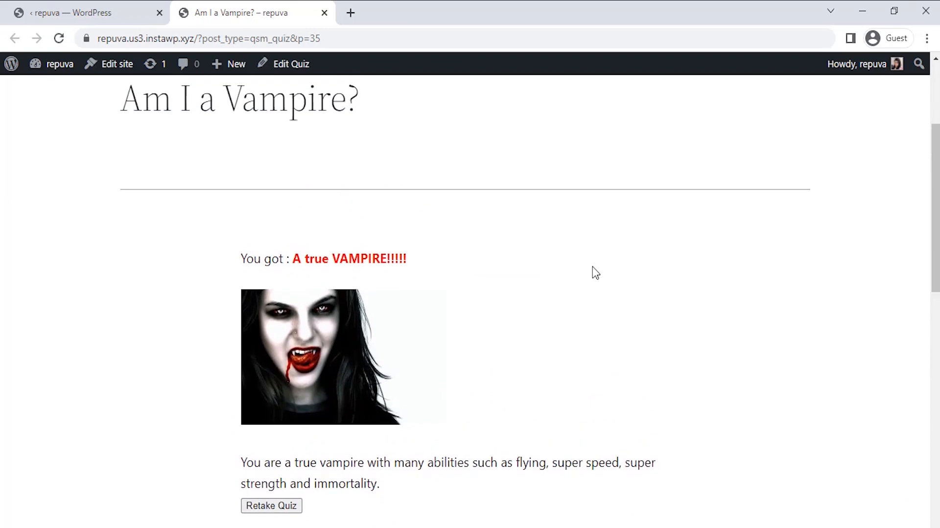
scroll(593, 272, "up", 1)
scroll(592, 272, "down", 1)
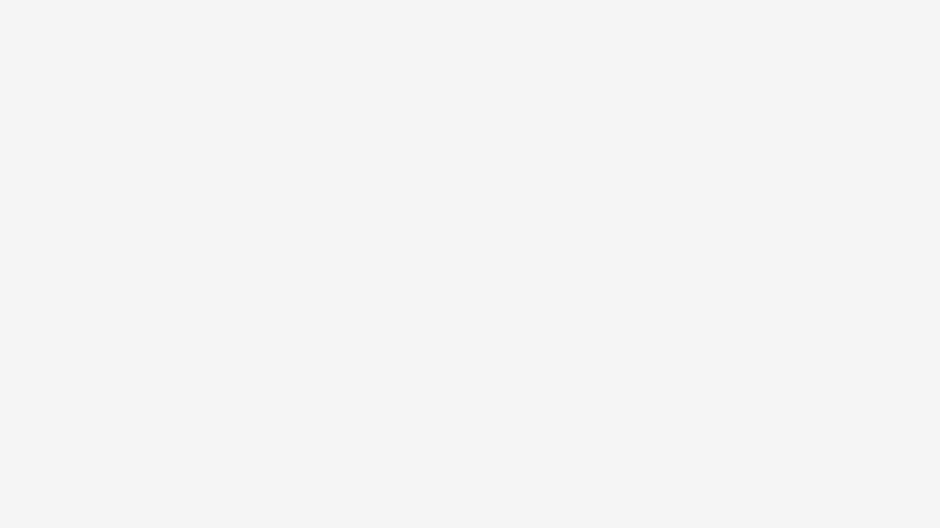